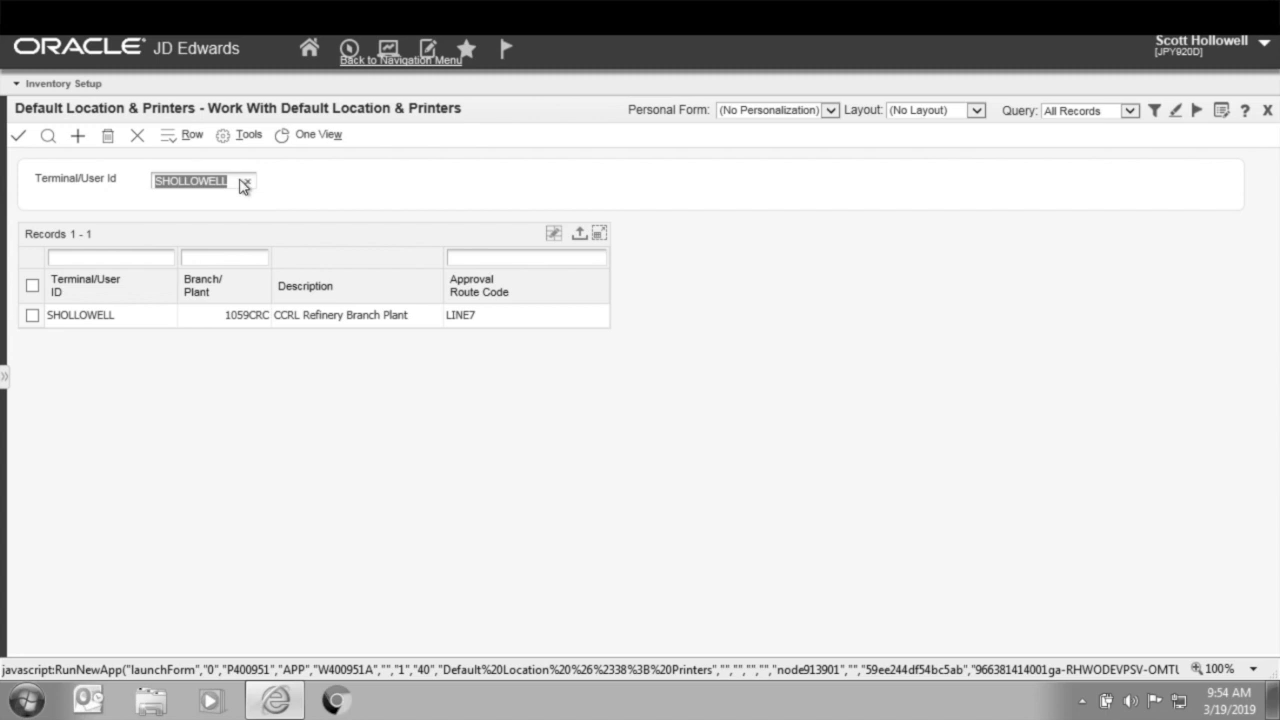
Step: Enter the buyer's user ID and list their default location: branch plant 1059CRC, route LINE2
text(S)
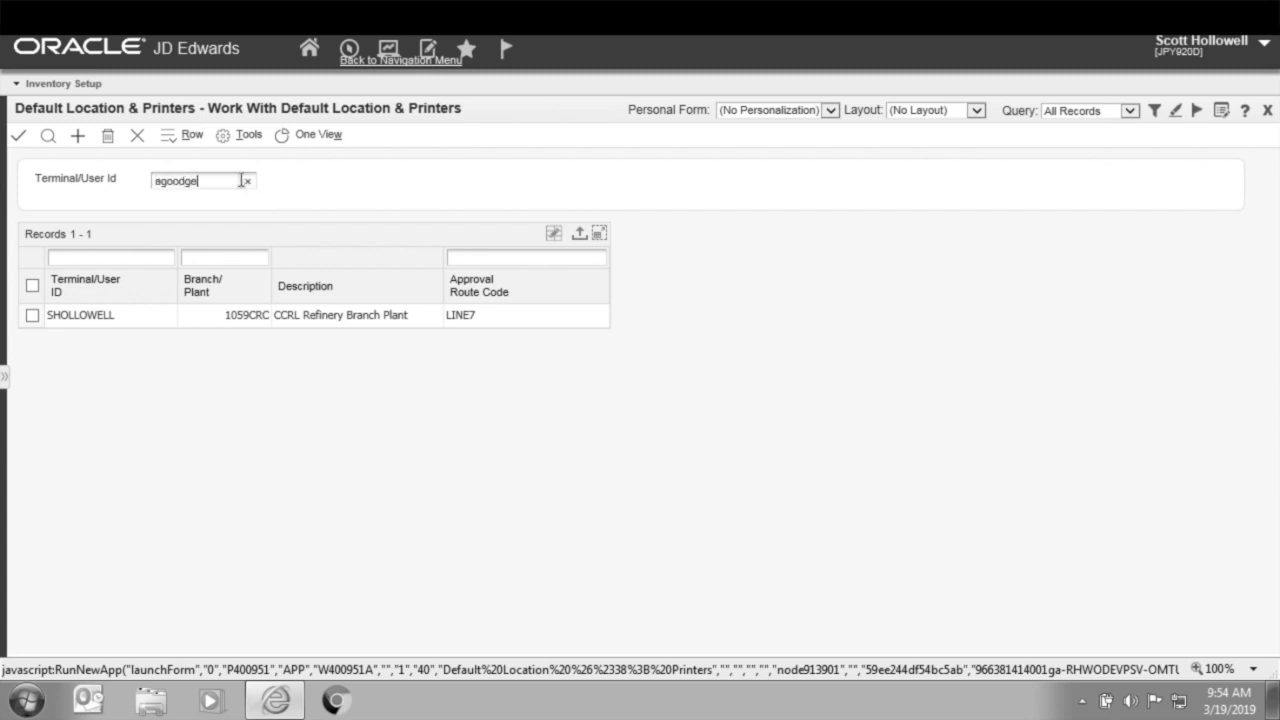
click(47, 136)
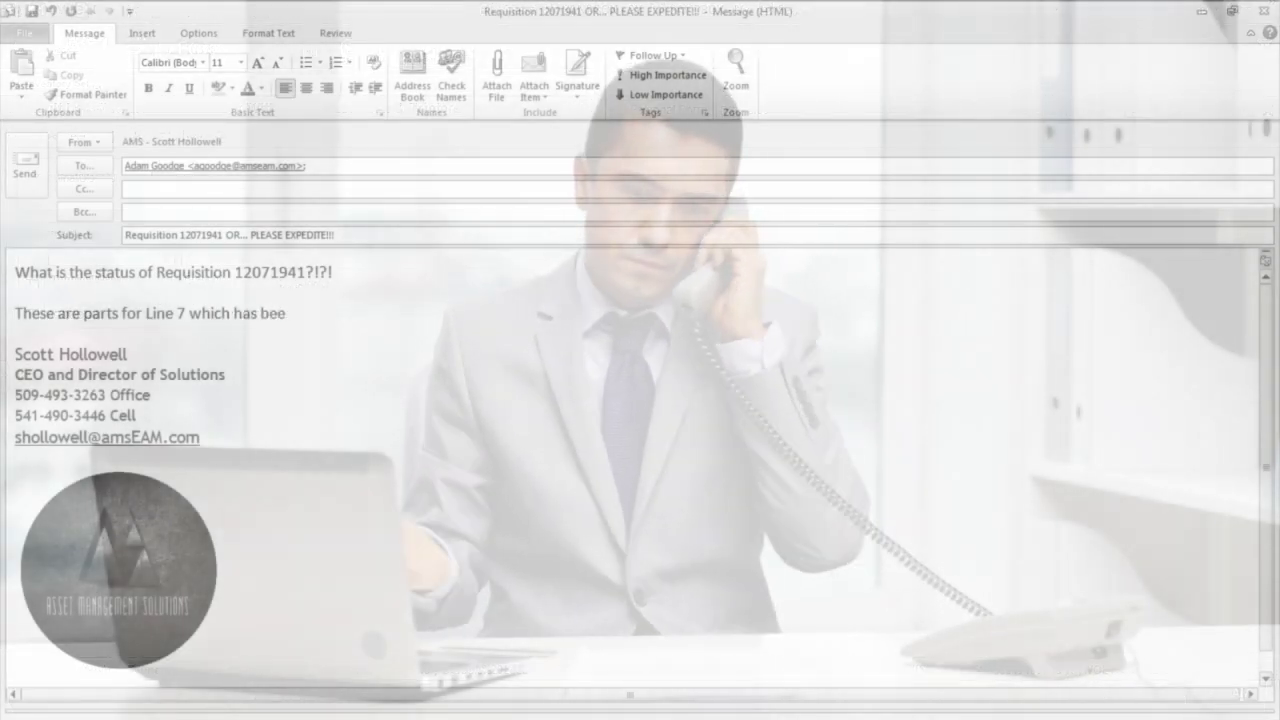
Step: Finish the e-mail line with 'down since MONDAY!!! Please Expecite!'
text(n down since MONDA)
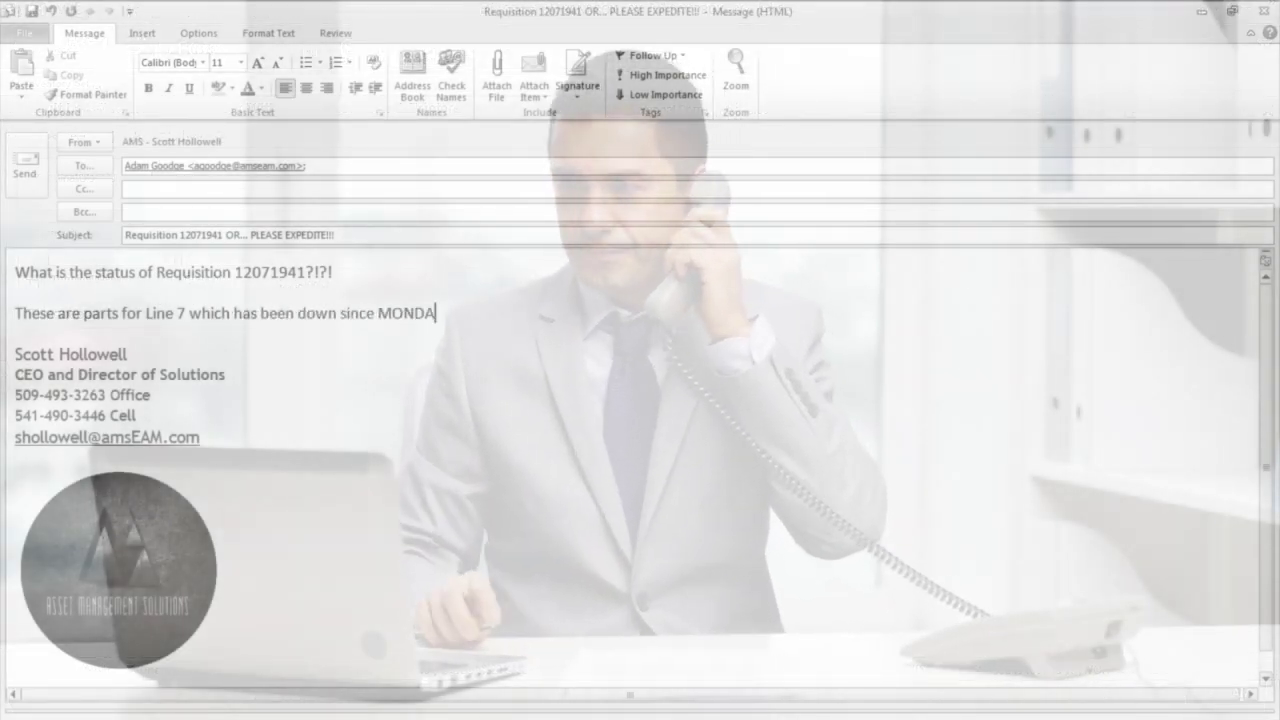
text(Y!!! Please Expec)
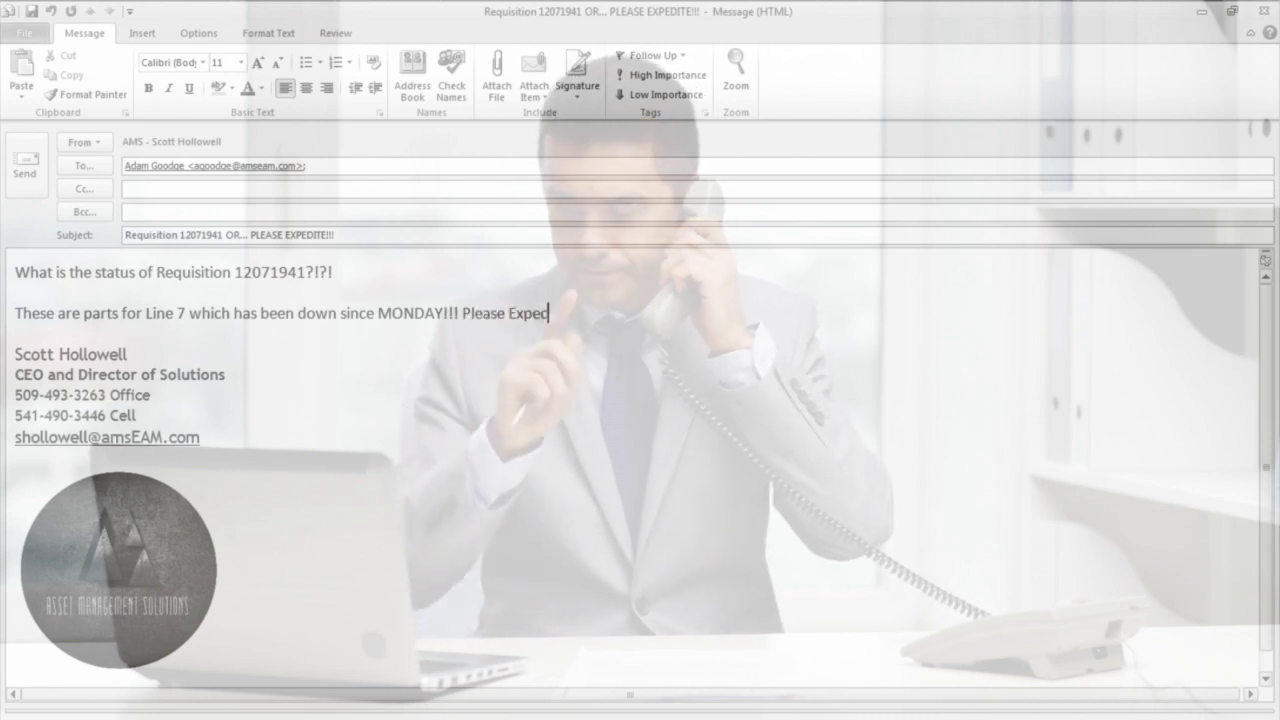
text(ite!)
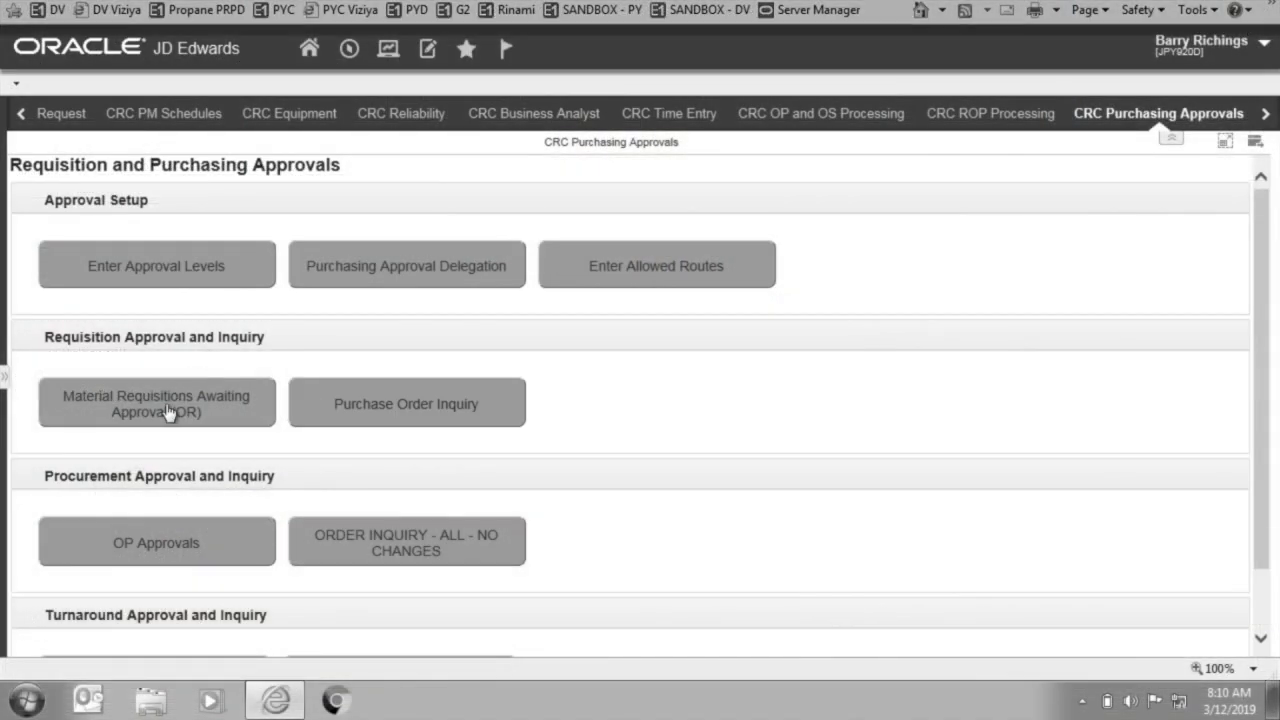
Step: Open requisition 1290 from the approval queue, select its contractor labor line, and show approval actions
click(168, 412)
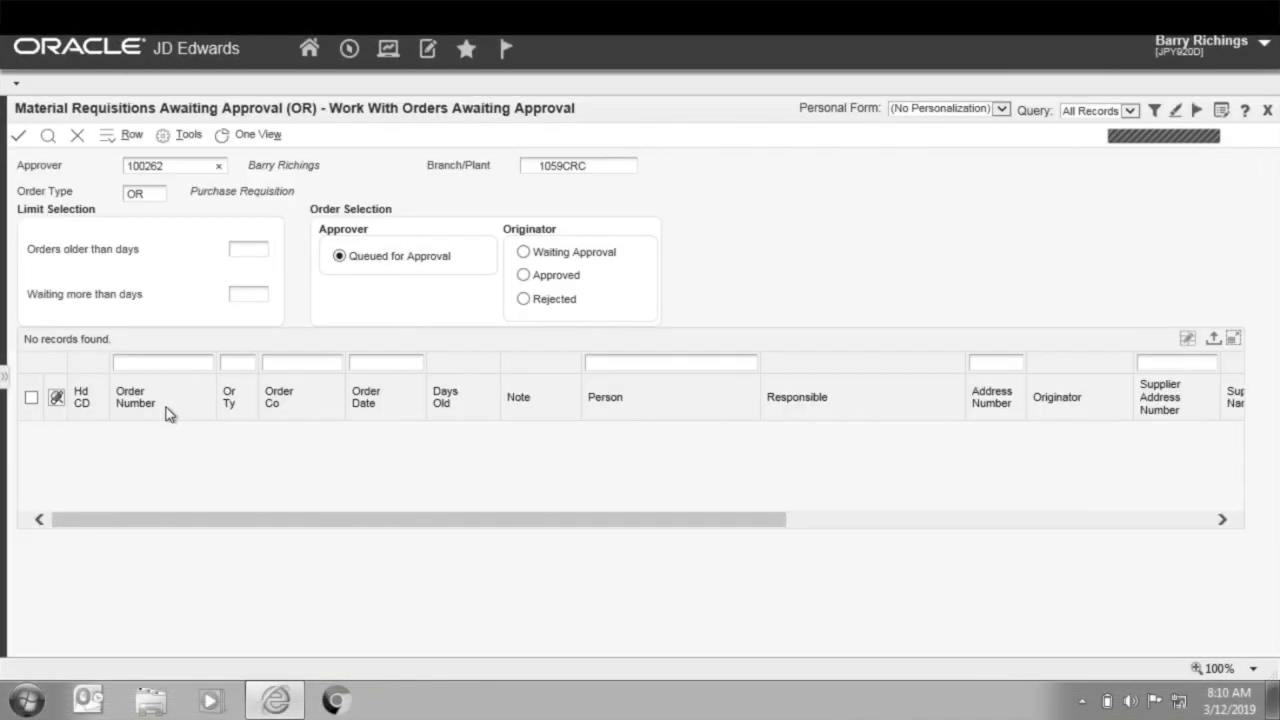
click(47, 136)
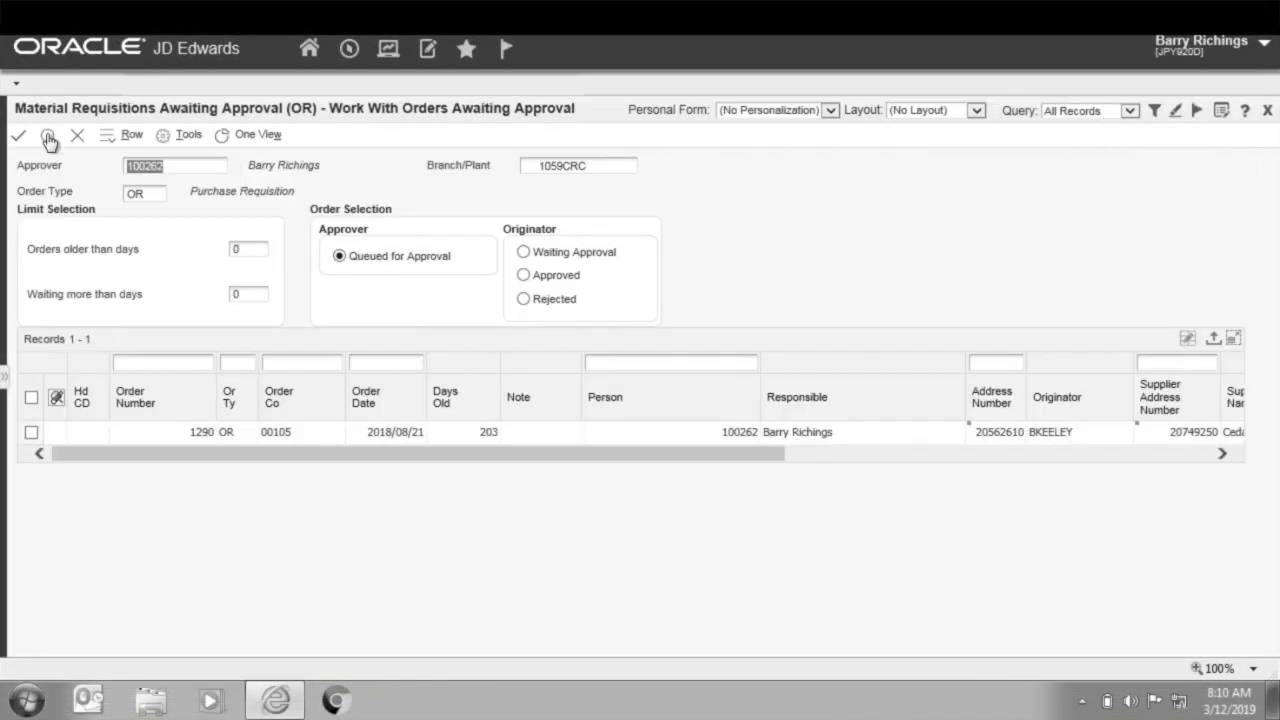
click(31, 432)
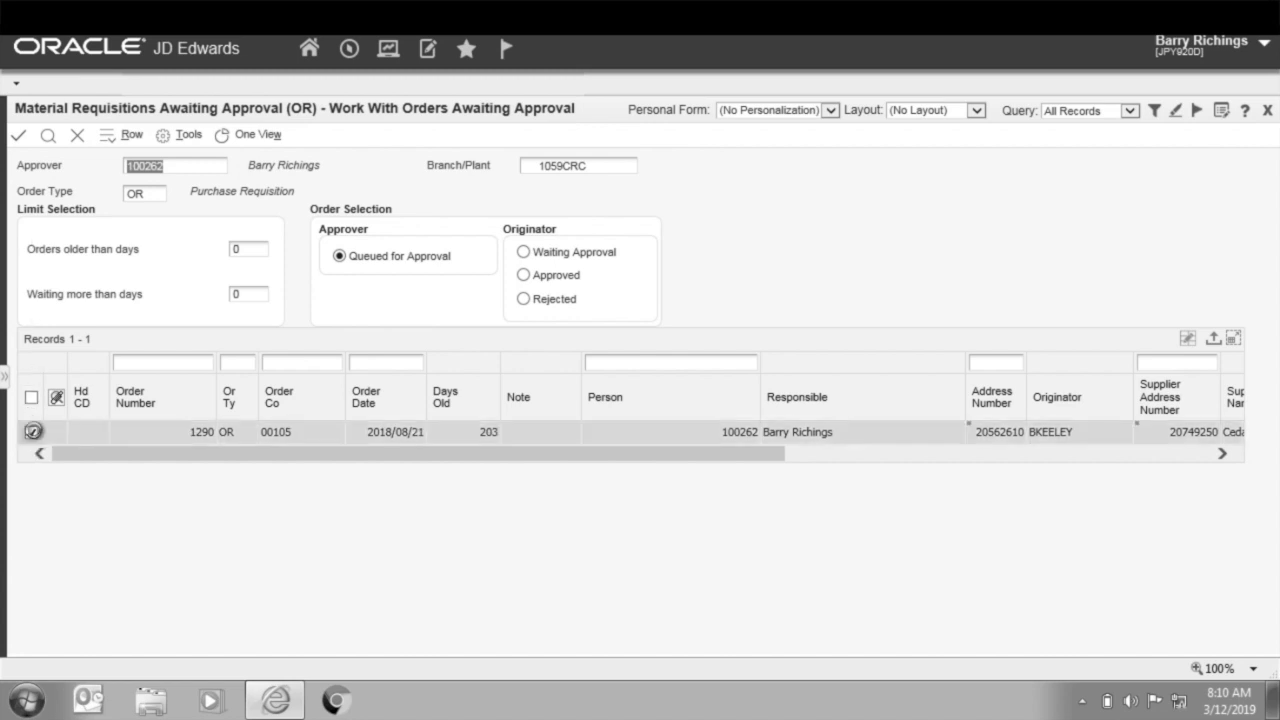
click(18, 137)
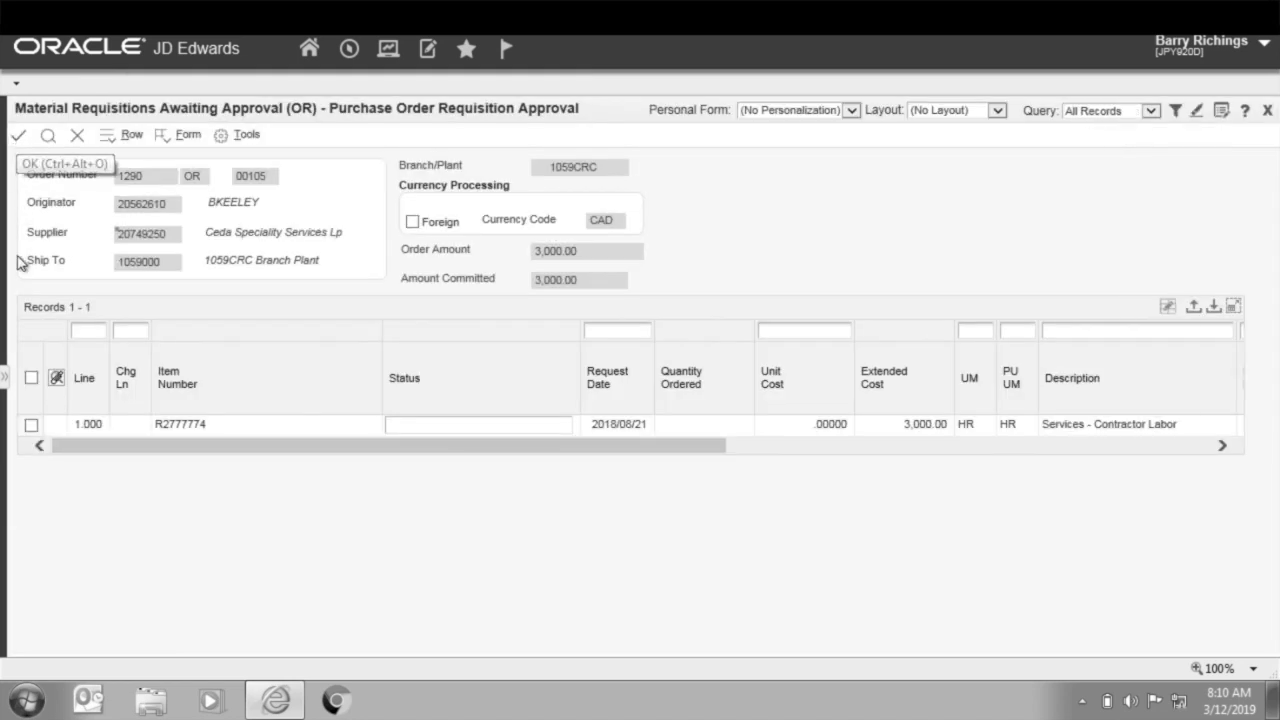
click(31, 424)
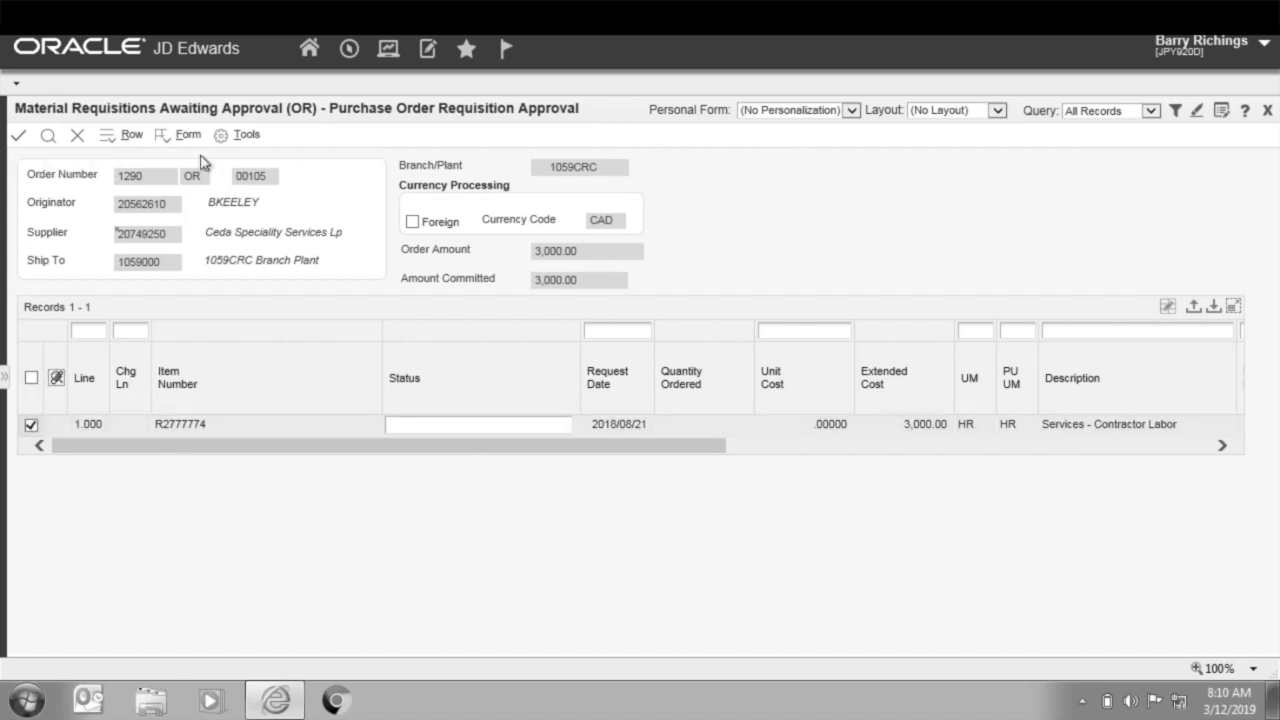
click(174, 137)
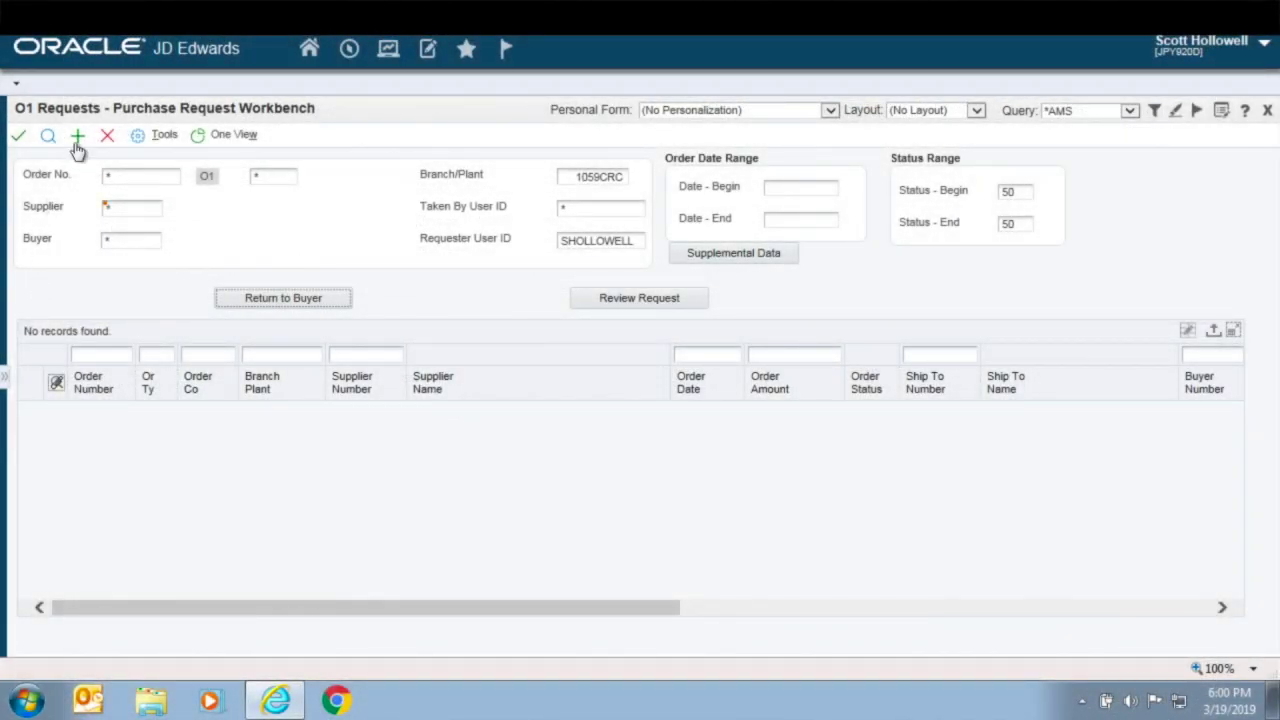
Step: Start a new purchase request on approval route LINE2
click(77, 135)
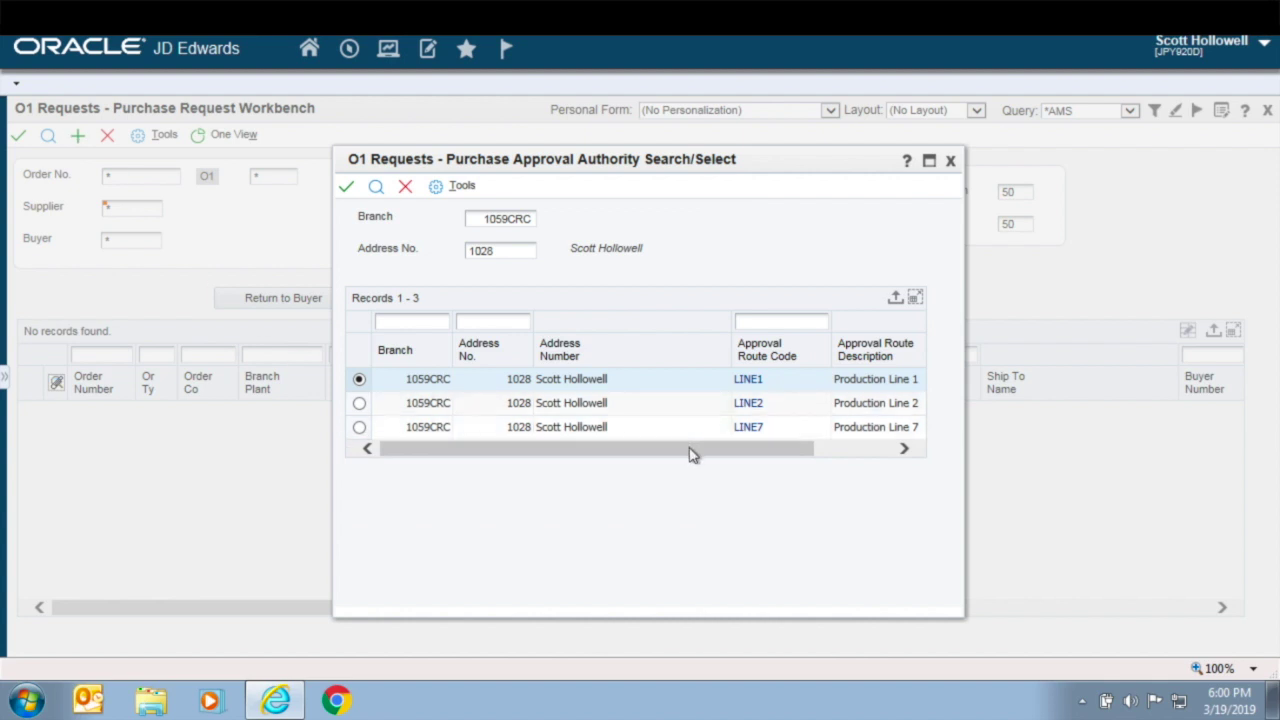
drag(689, 449, 775, 452)
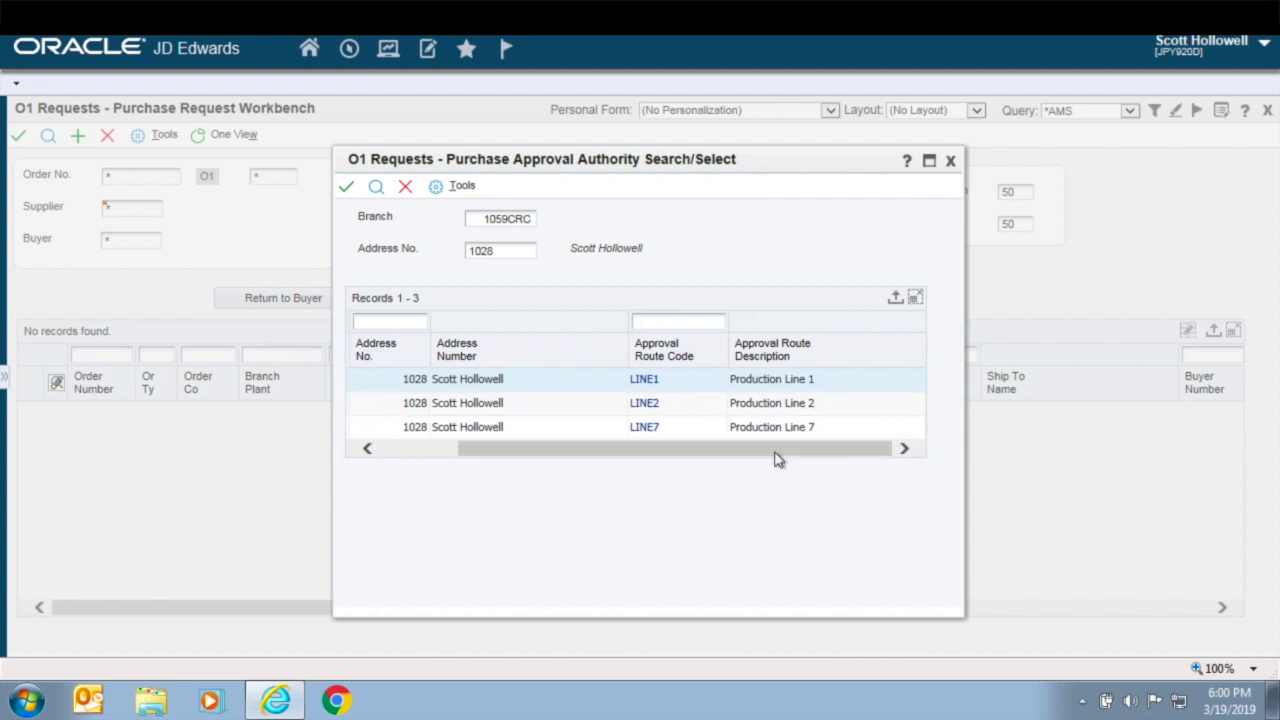
drag(775, 453, 614, 456)
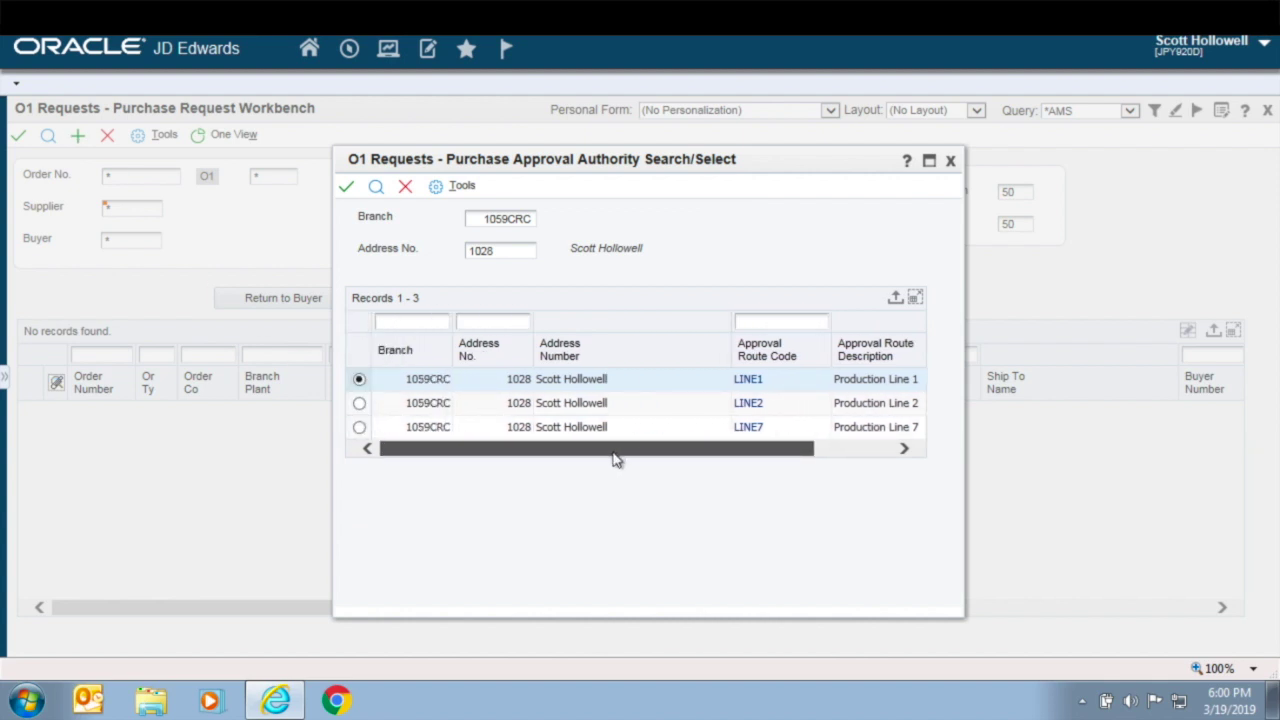
click(359, 403)
click(347, 191)
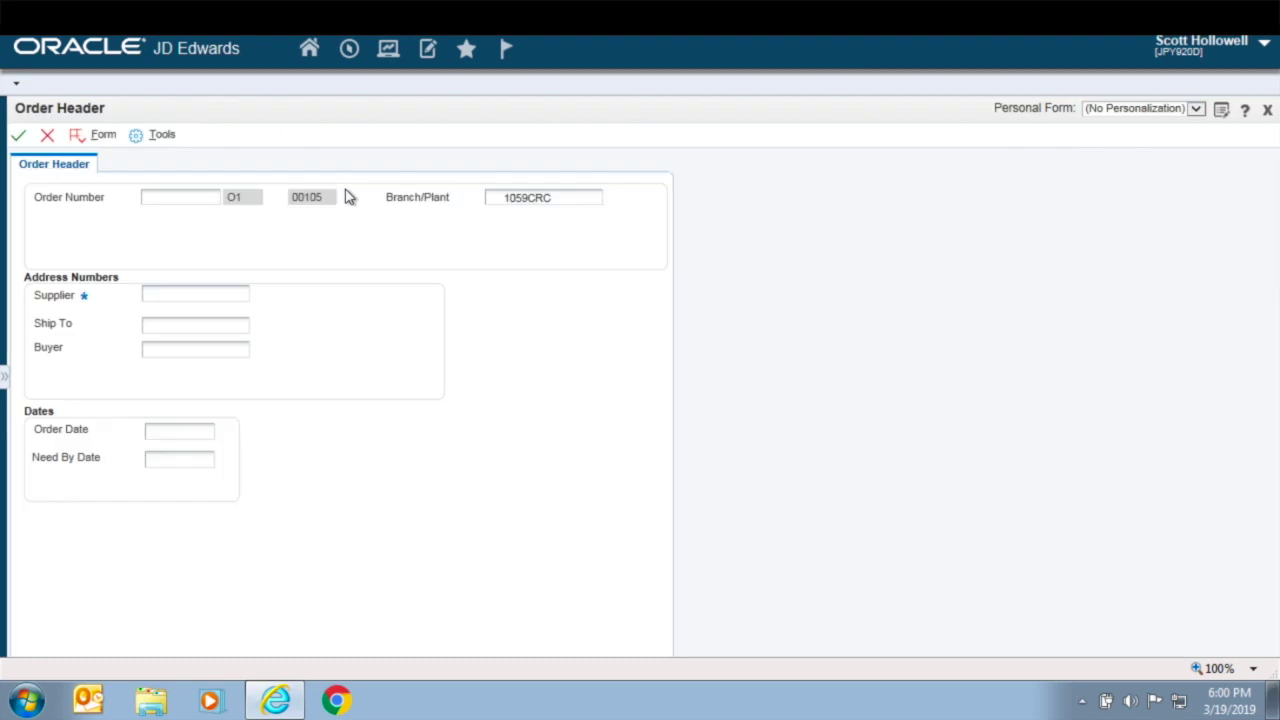
Step: Fill the header: supplier Motion Industries, ship to 1032, the buyer, need-by 2019/03/22
text(Motion)
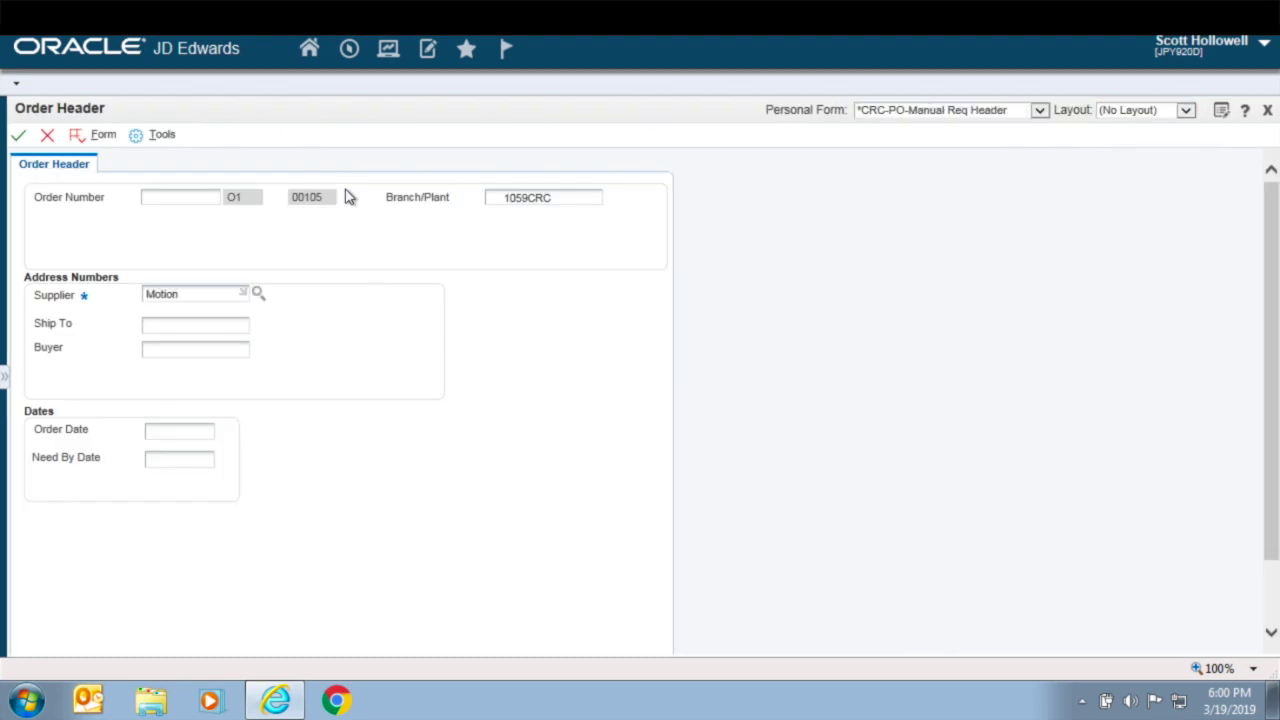
click(237, 372)
click(207, 329)
text(1032)
key(Tab)
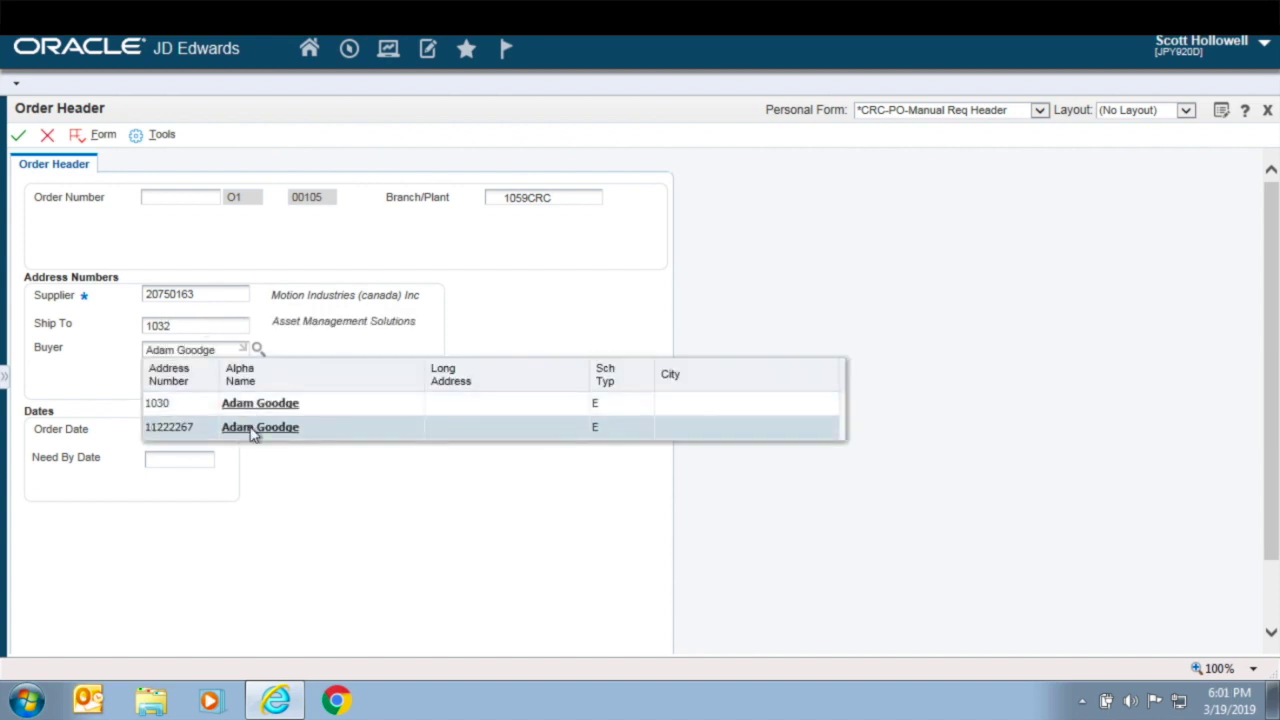
click(251, 429)
click(195, 460)
click(223, 459)
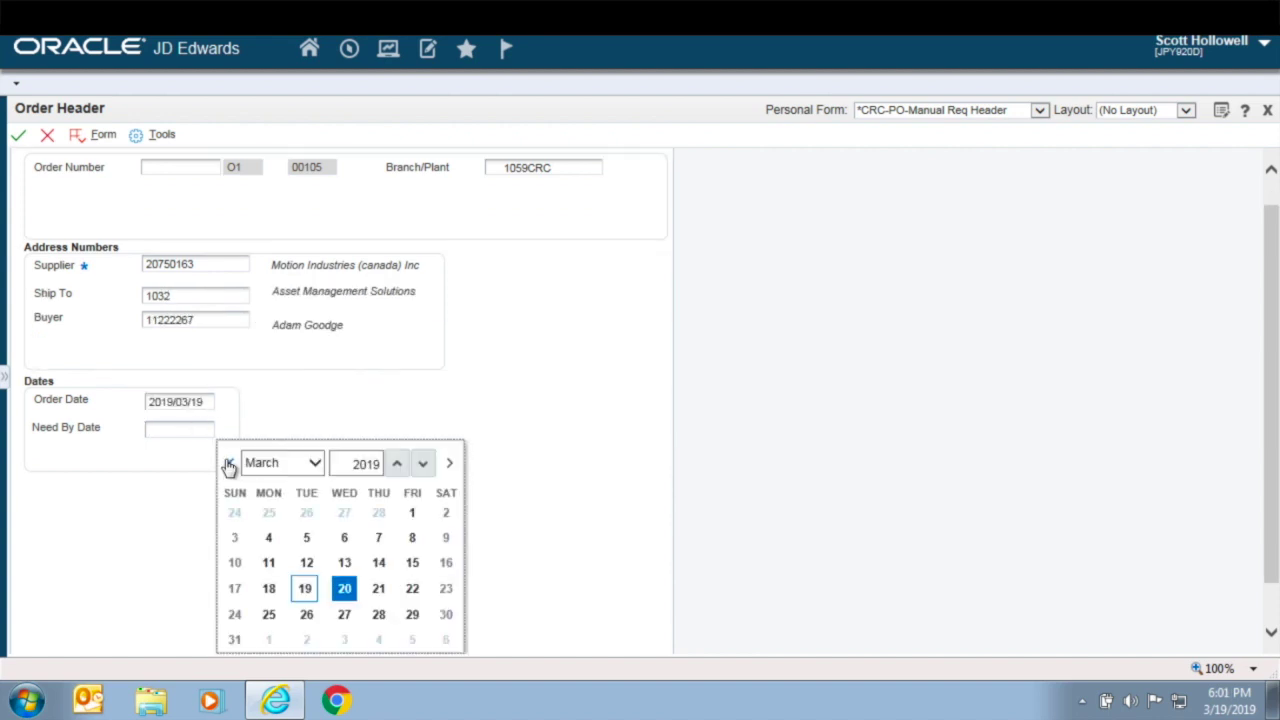
click(411, 587)
click(18, 134)
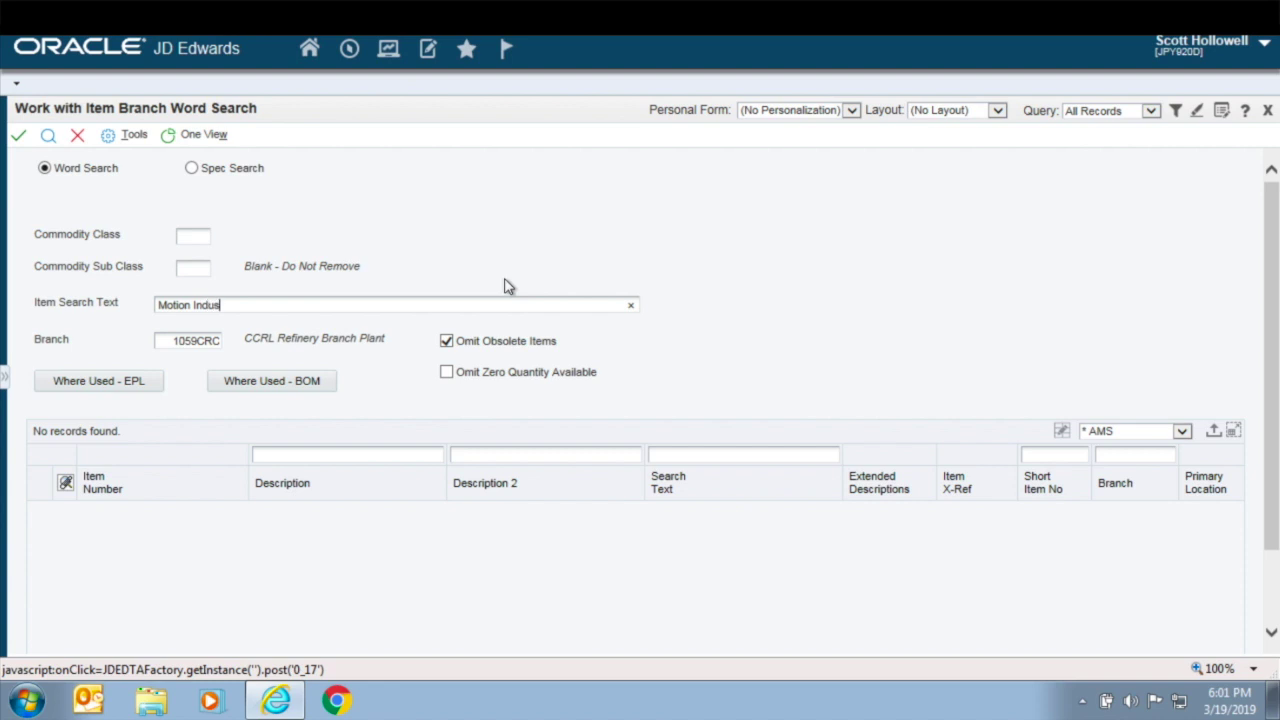
Step: Add Motion Industries ball bearing R118547, quantity 10 at 2,978.30, as the first line
click(48, 135)
click(19, 139)
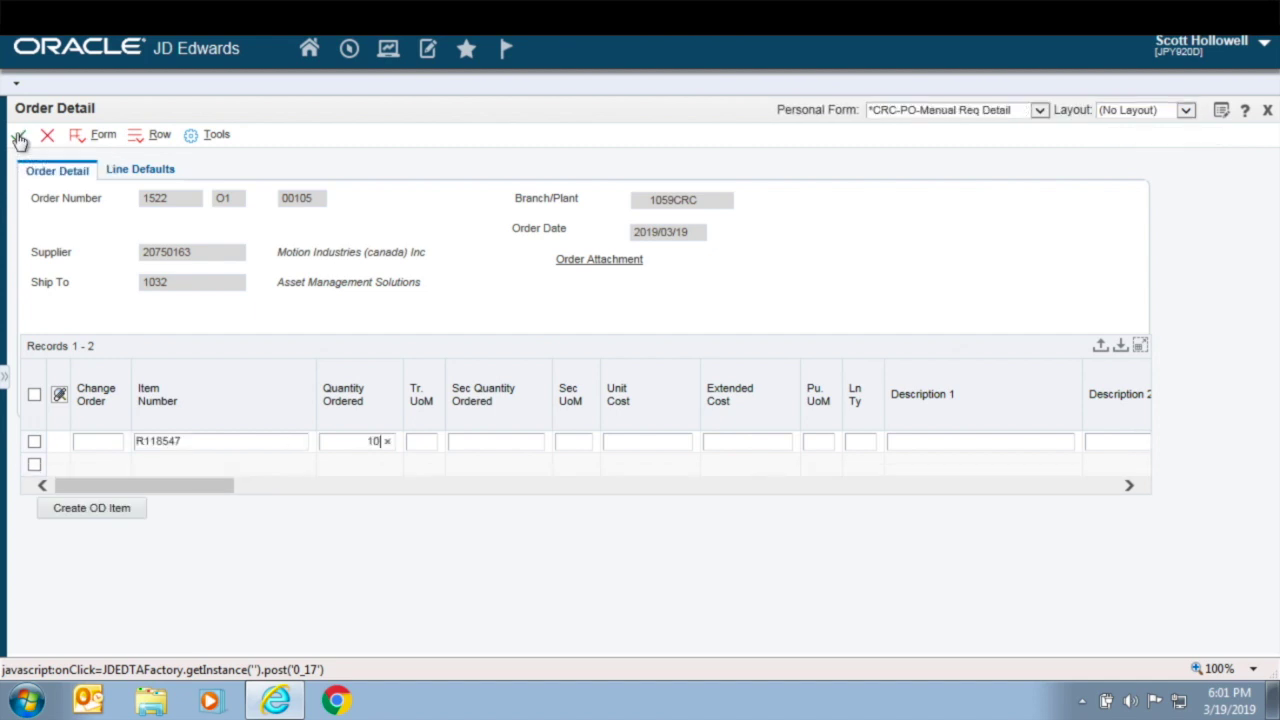
key(Down)
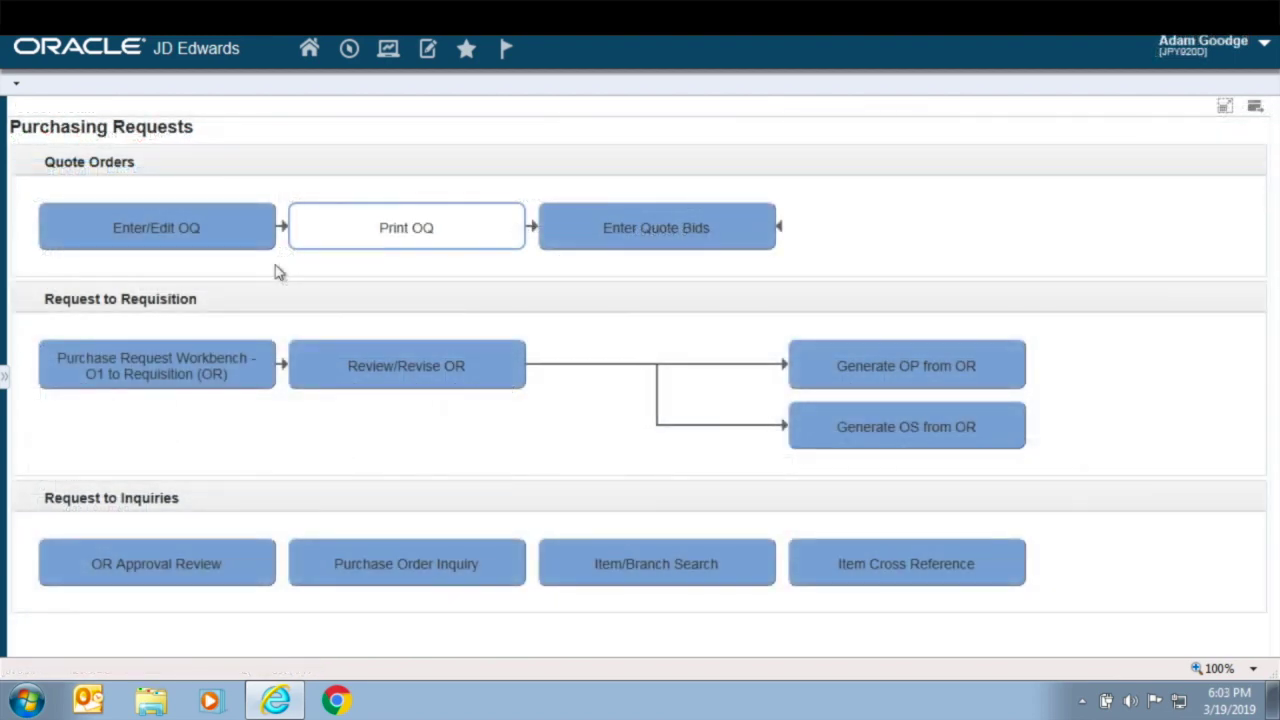
Step: Return purchase request 1522 to its requester and begin a 'return' conversation-log note
click(207, 378)
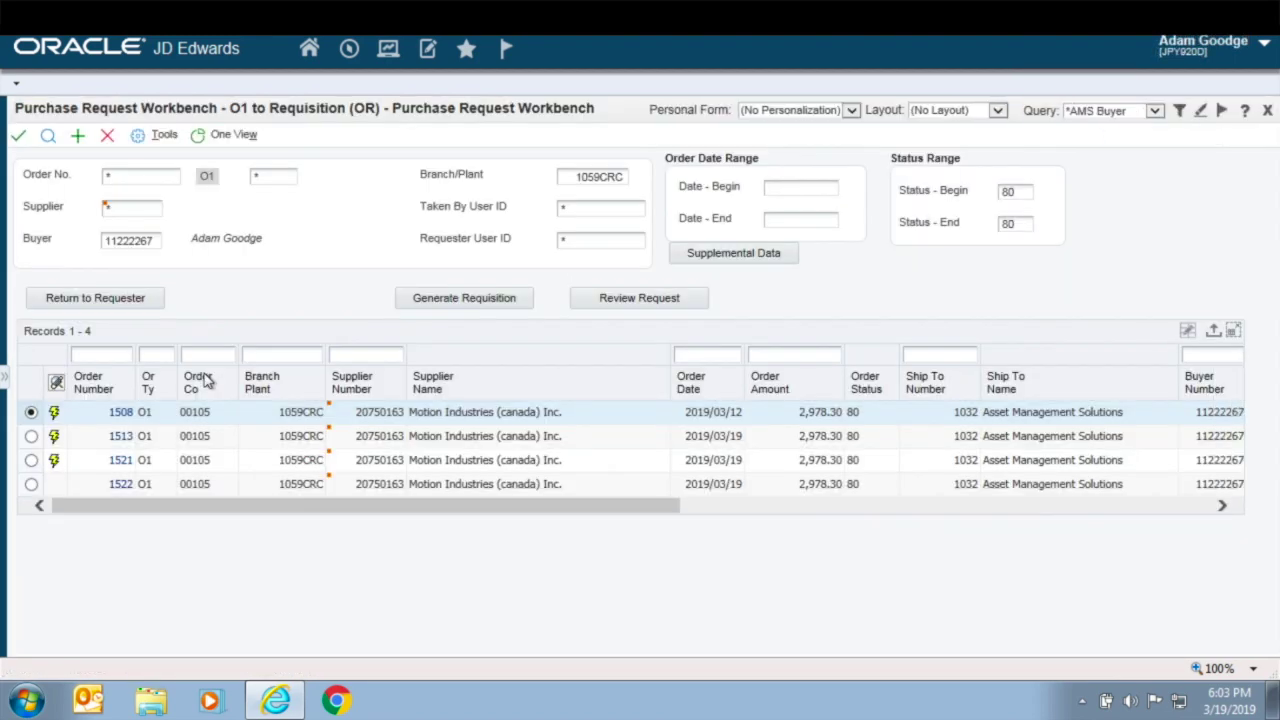
click(31, 484)
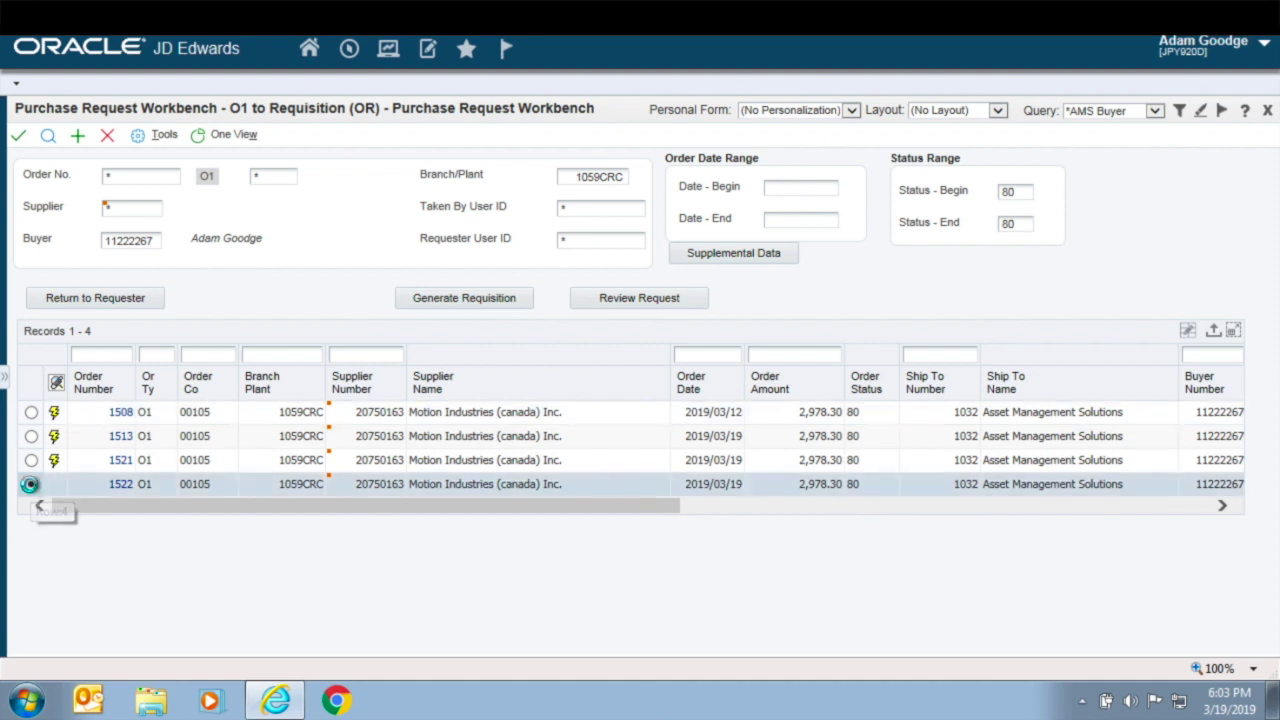
click(100, 301)
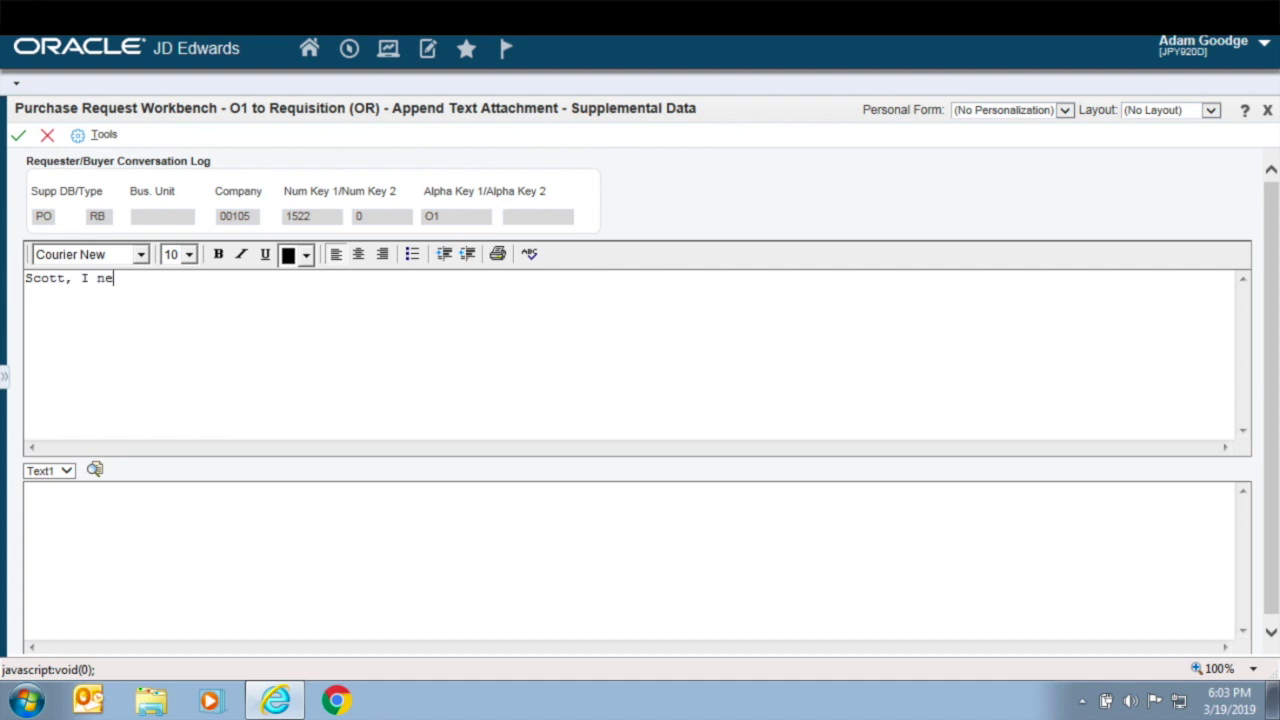
text(return)
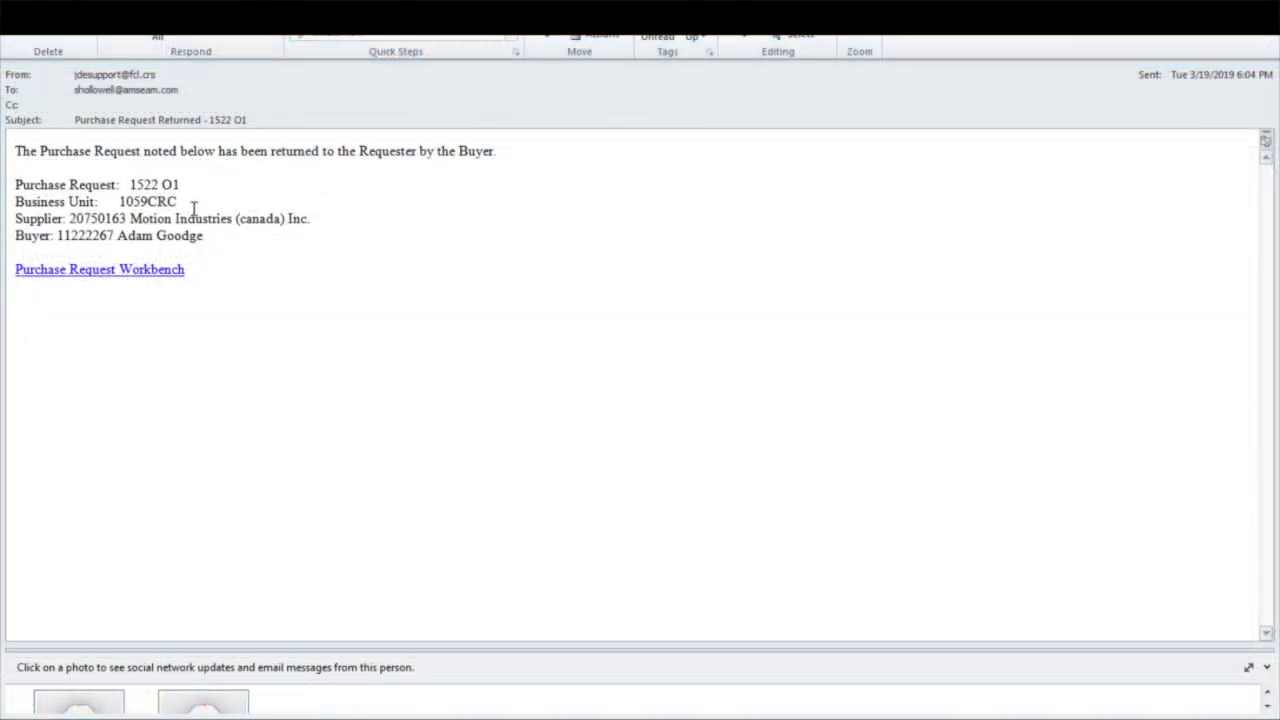
Step: From the e-mail, open request 1522's log and reply 'Yes, the quantity is correct, but now I need the co…'
click(156, 270)
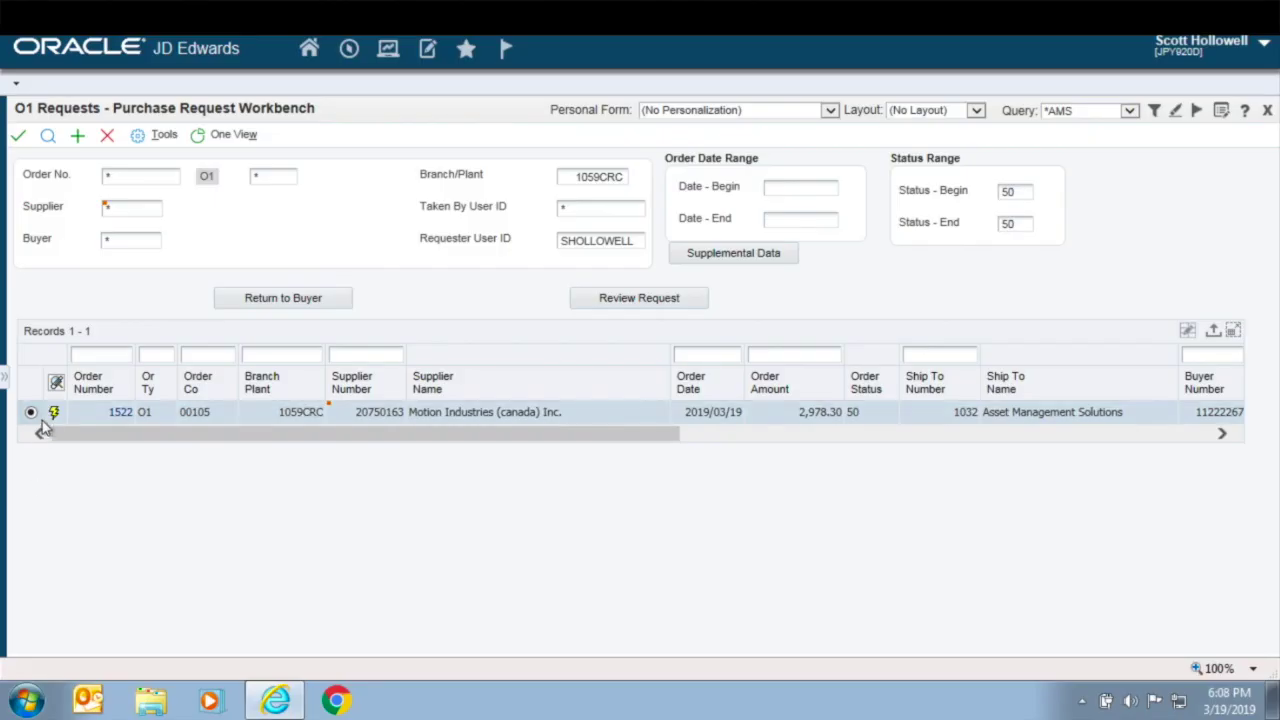
click(54, 412)
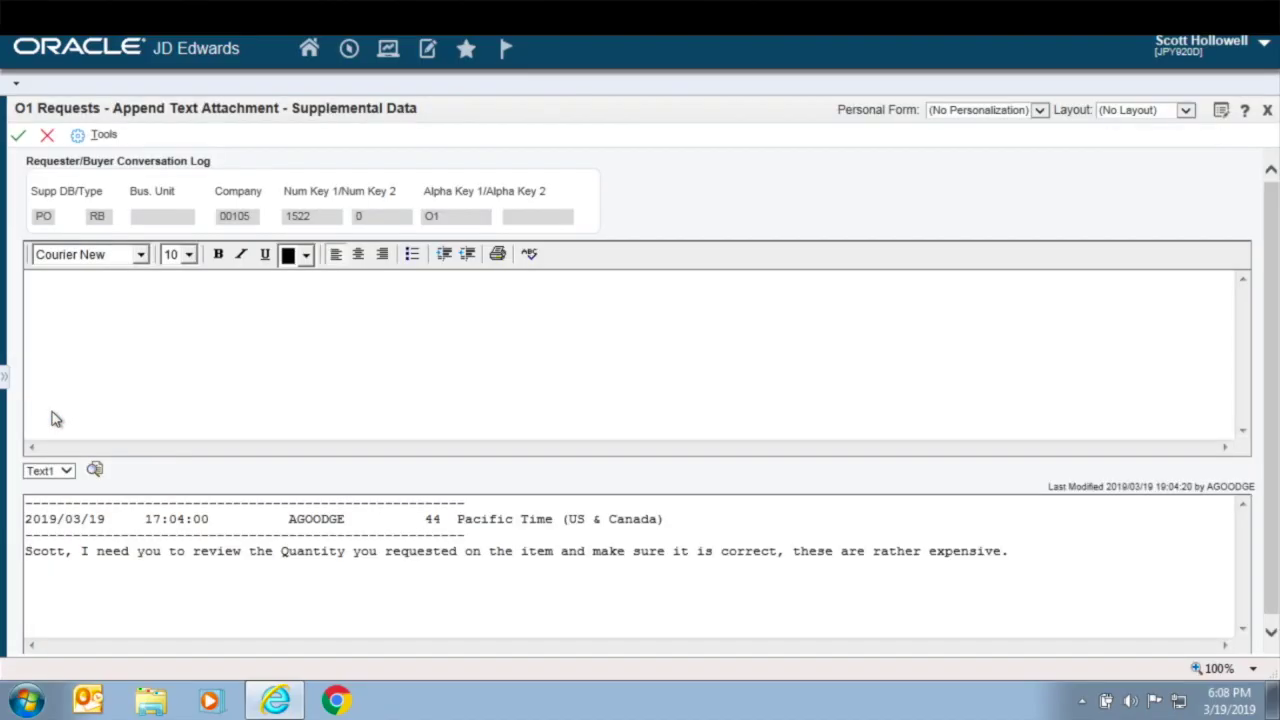
click(269, 297)
text(Yes, the quan)
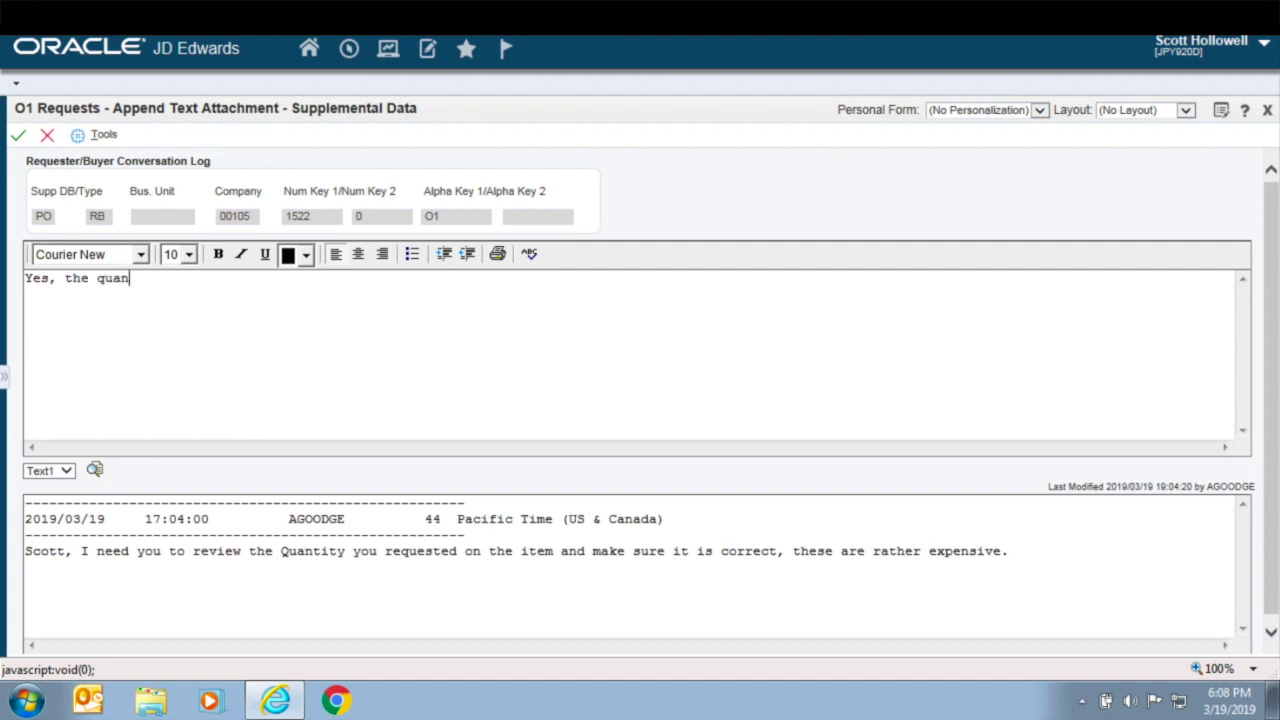
text(tity is correct, but now )
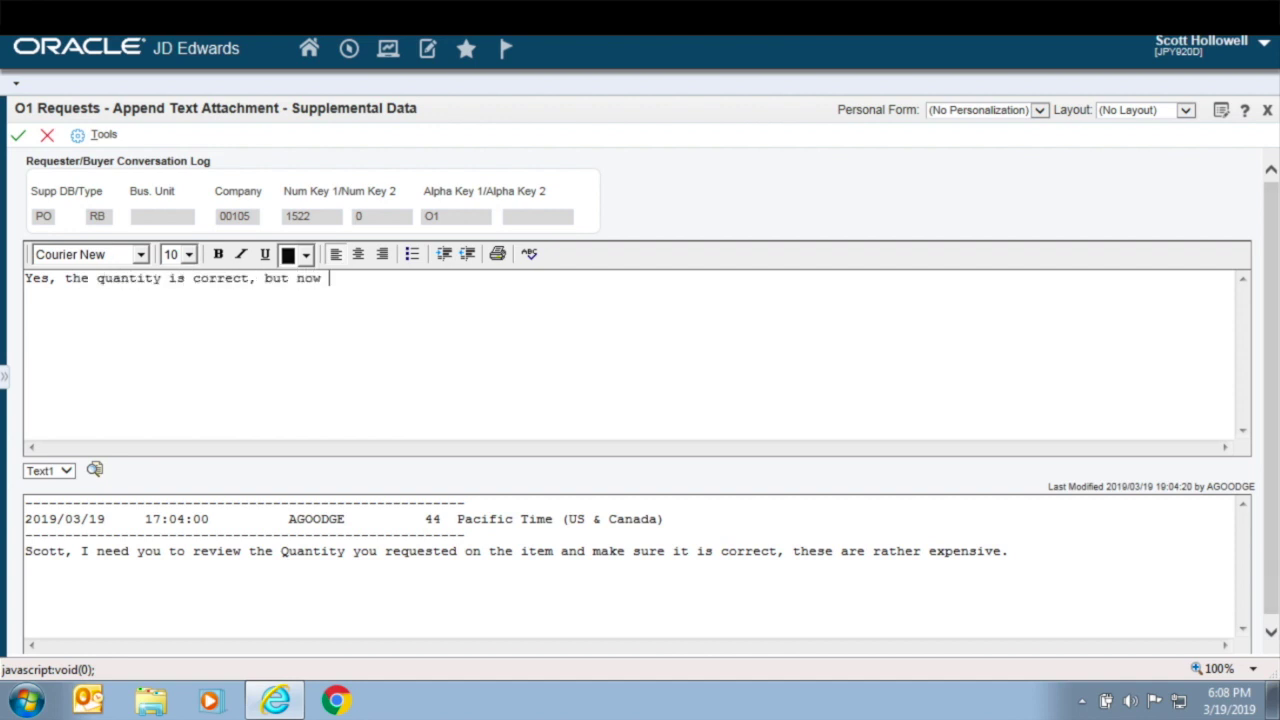
text(I need the co)
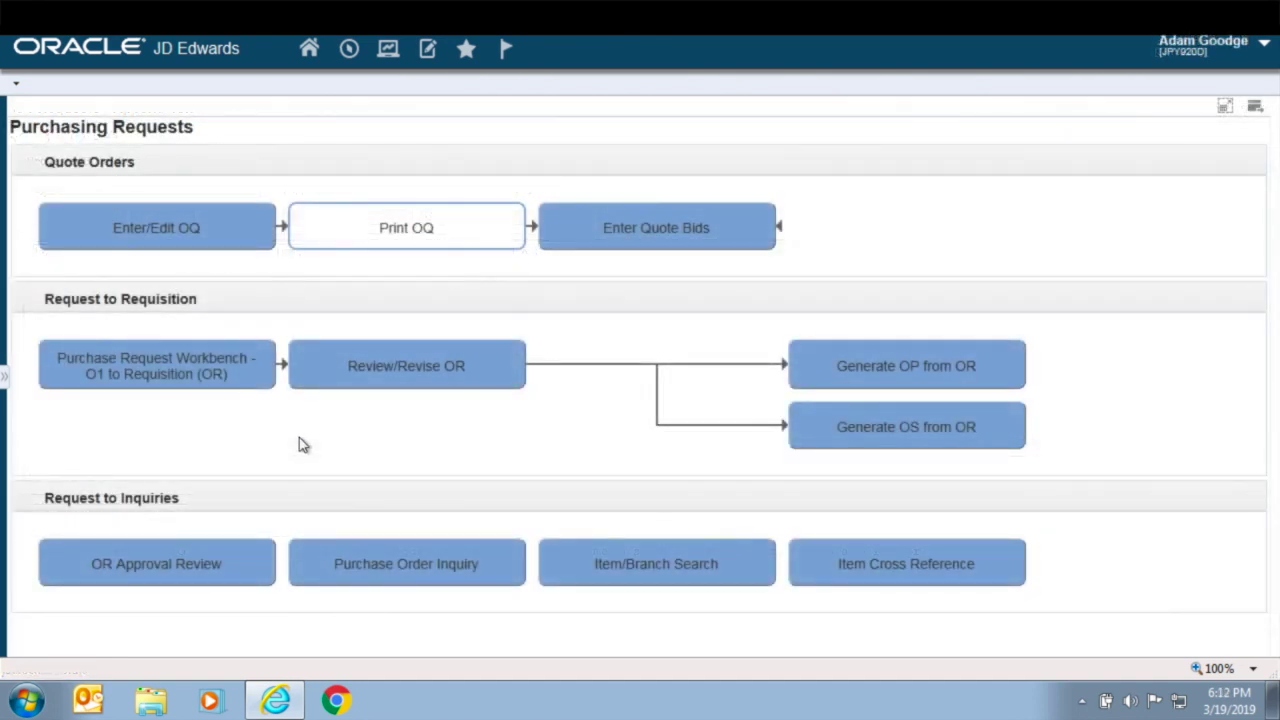
Step: Open request 1522's conversation log from the workbench and begin the reply 'OK,'
click(209, 372)
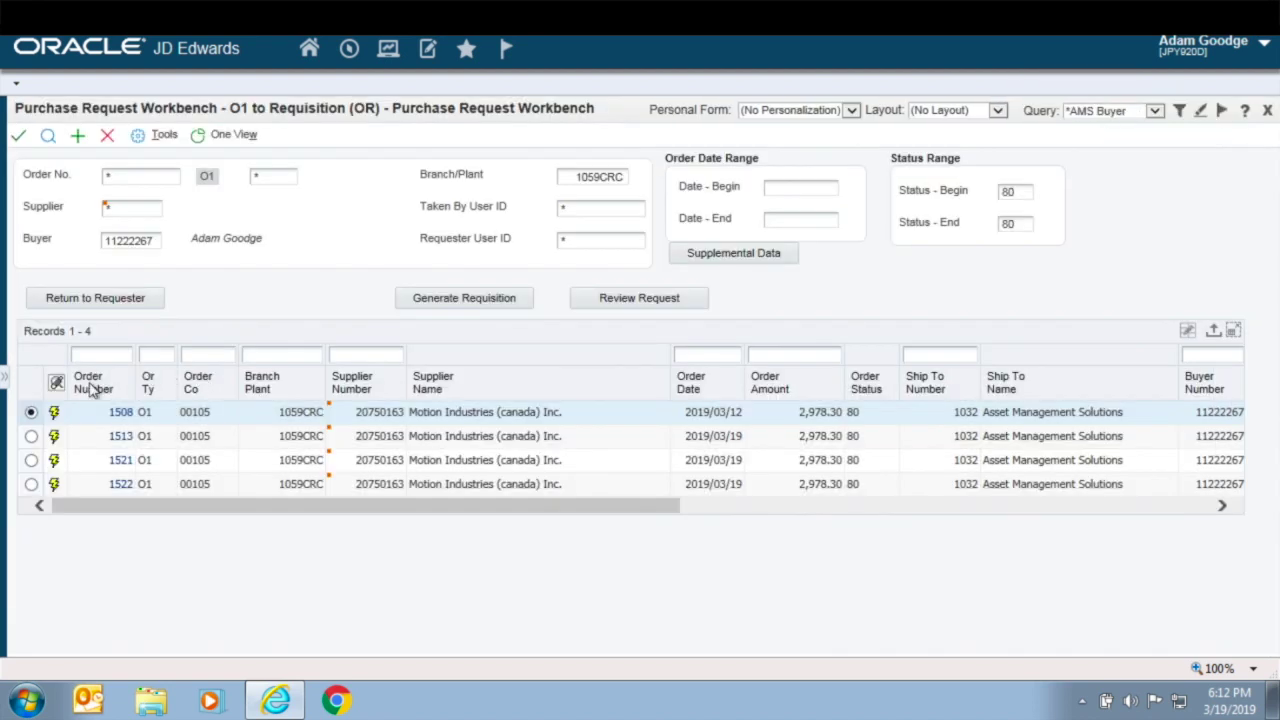
click(55, 485)
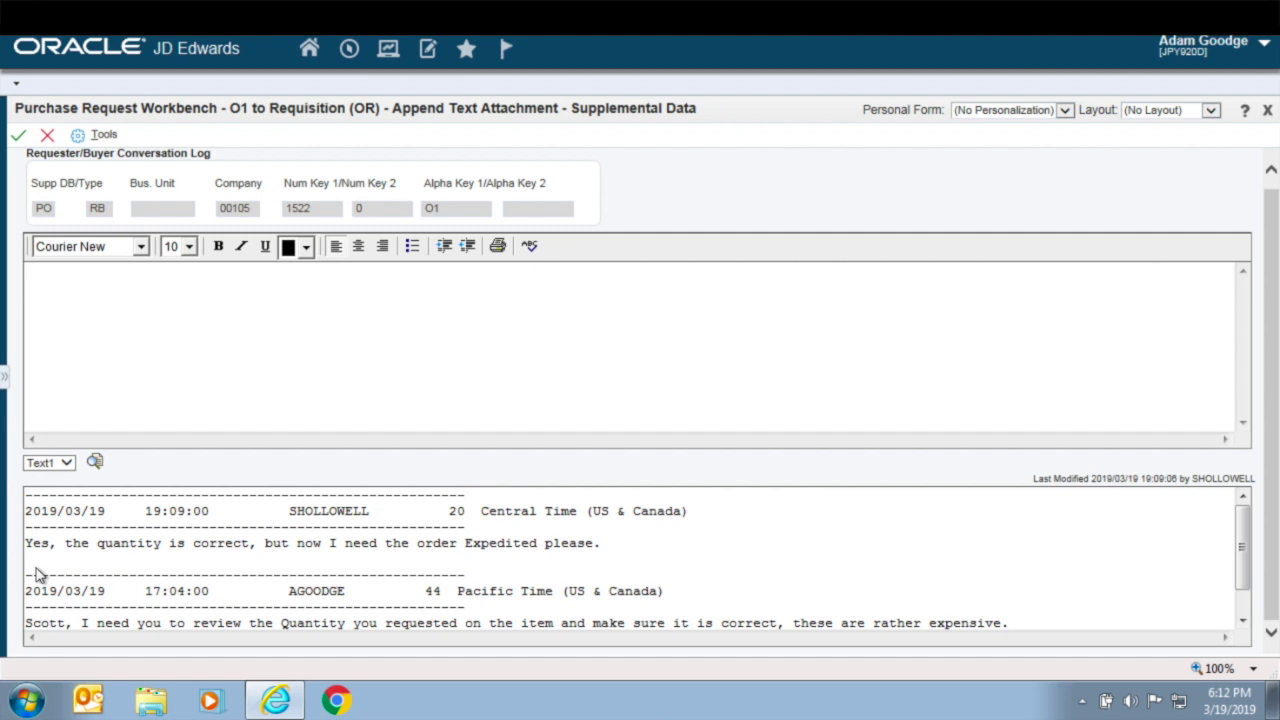
click(91, 309)
text(OK,)
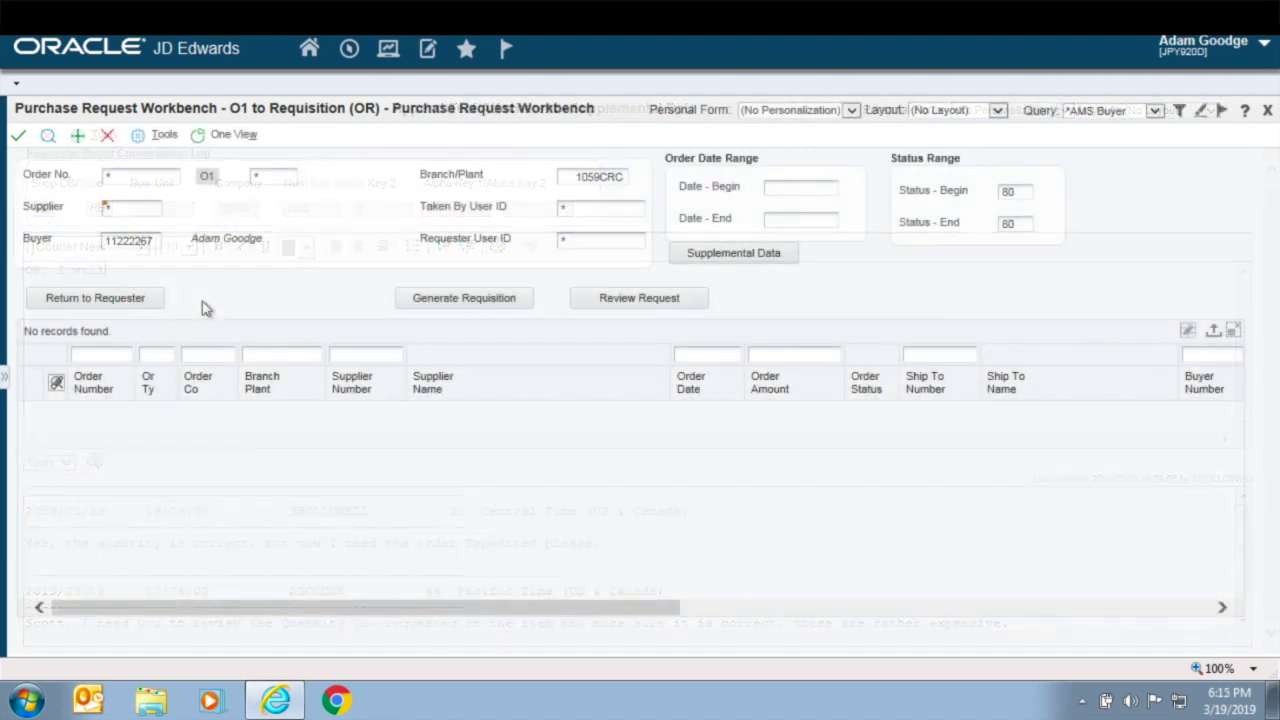
Step: Start a new purchase request under a changed address number, routed via LINE7 Production Line 7
click(77, 135)
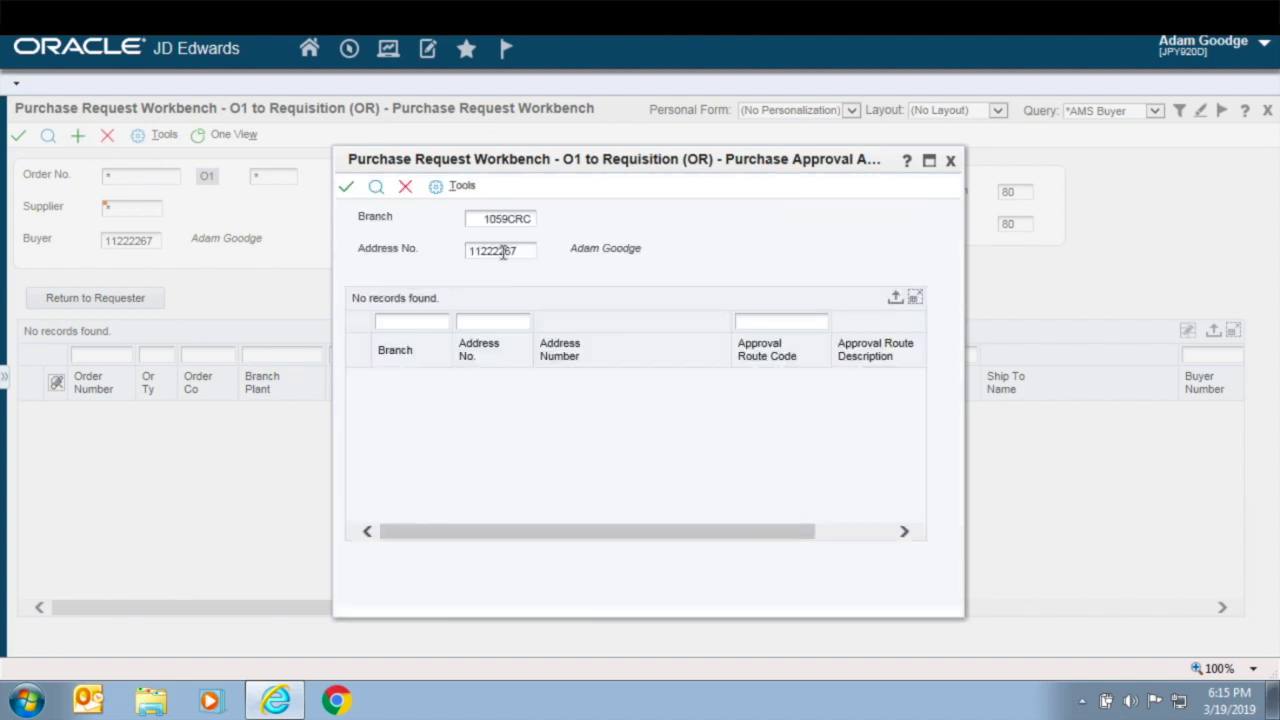
double_click(523, 250)
text(1028)
key(shift+Tab)
click(375, 188)
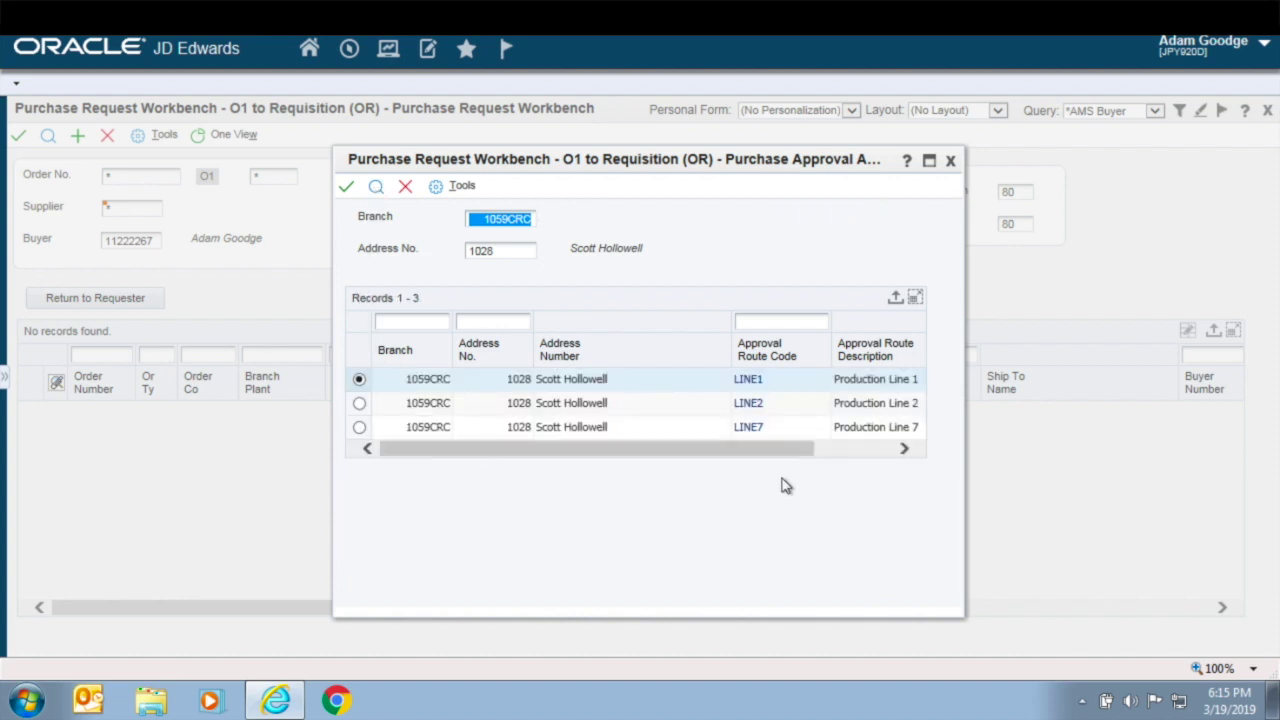
click(359, 428)
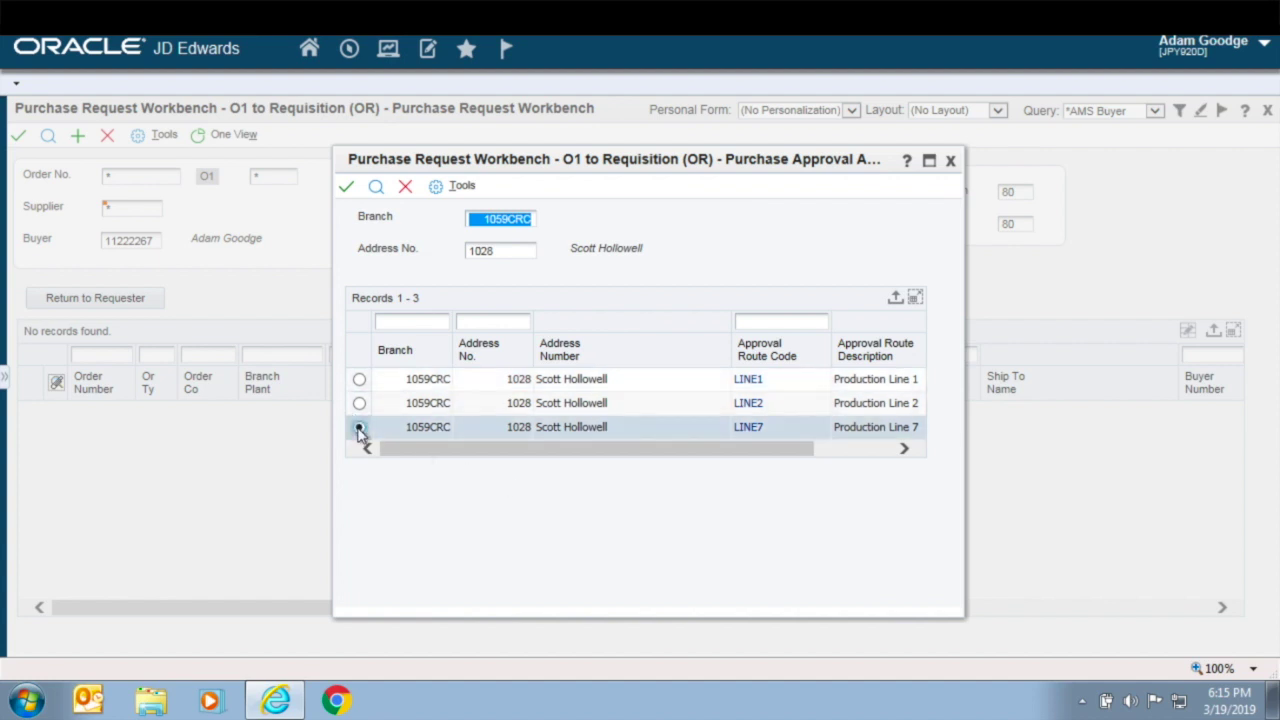
click(347, 189)
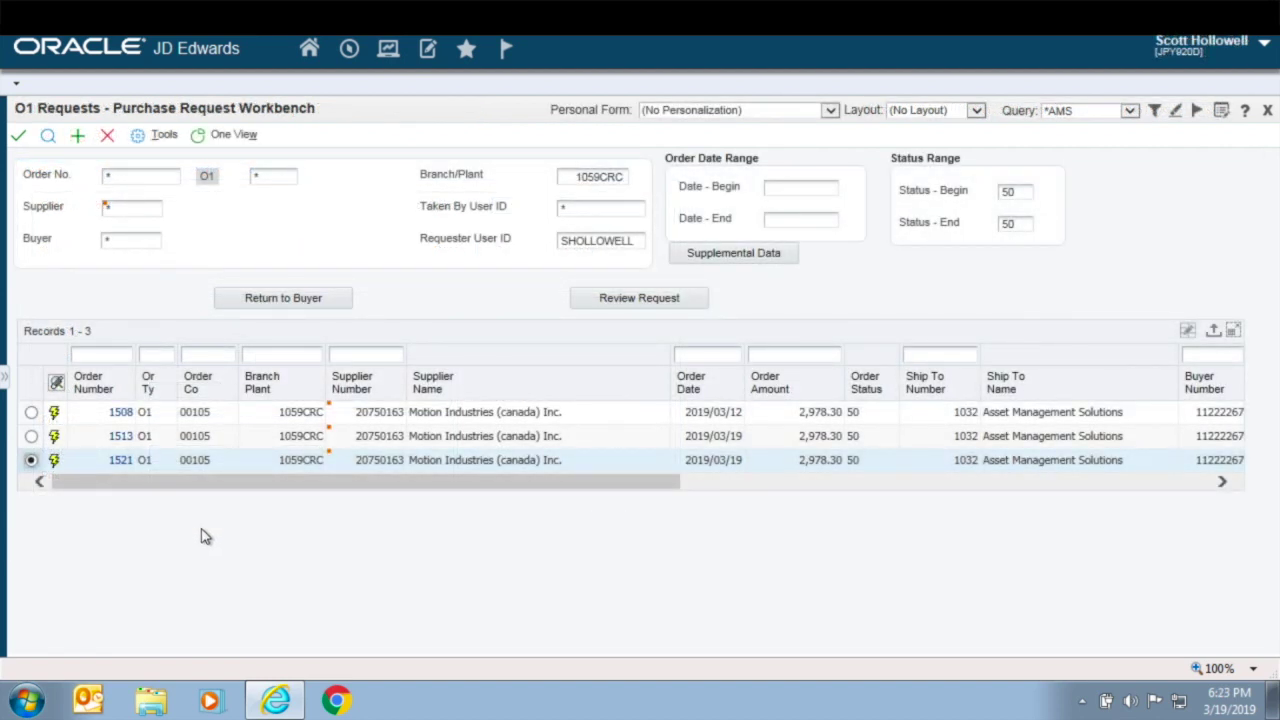
Step: Open request 1521's Site Safety Information data and save PPE Requirements.png as a file attachment
click(702, 258)
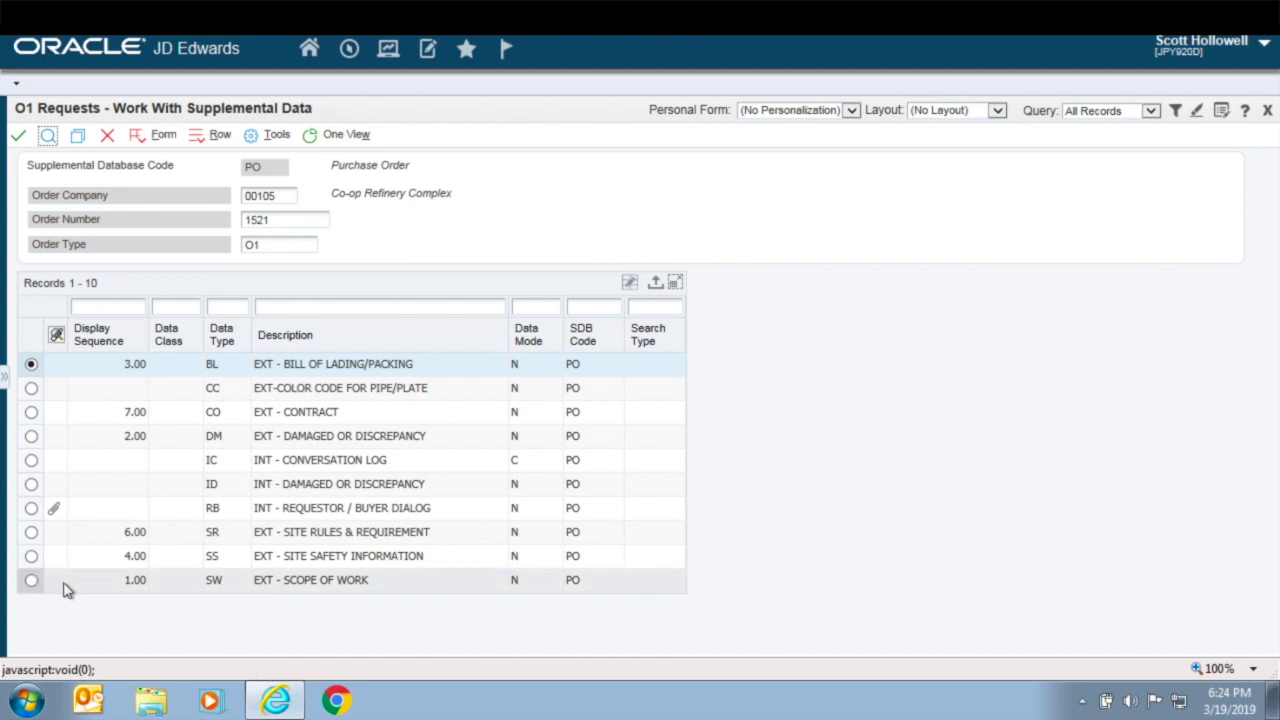
click(31, 556)
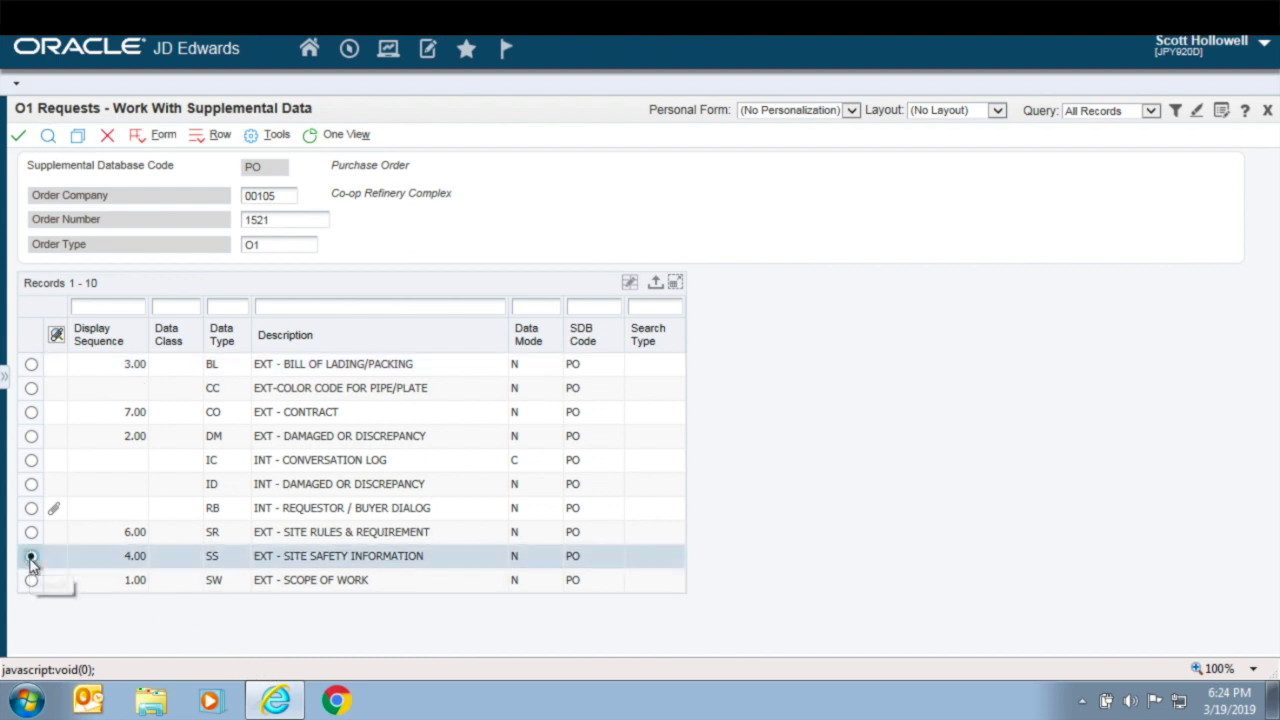
click(18, 136)
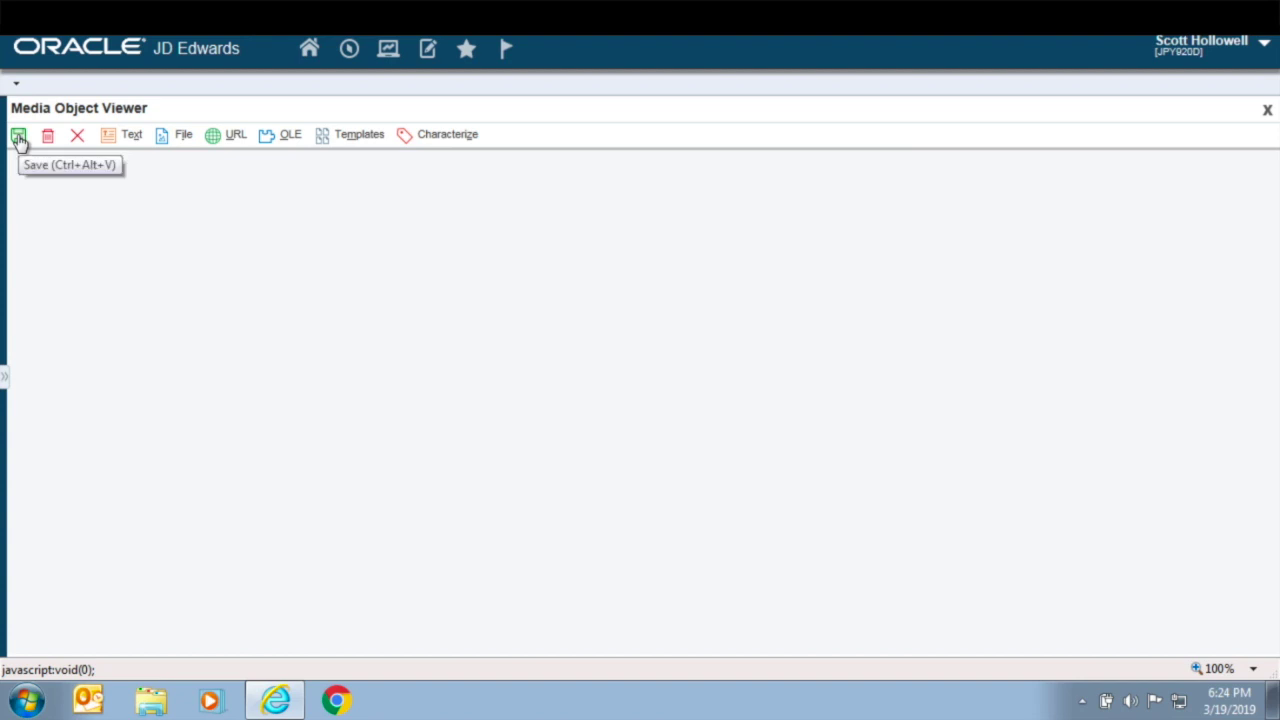
click(168, 136)
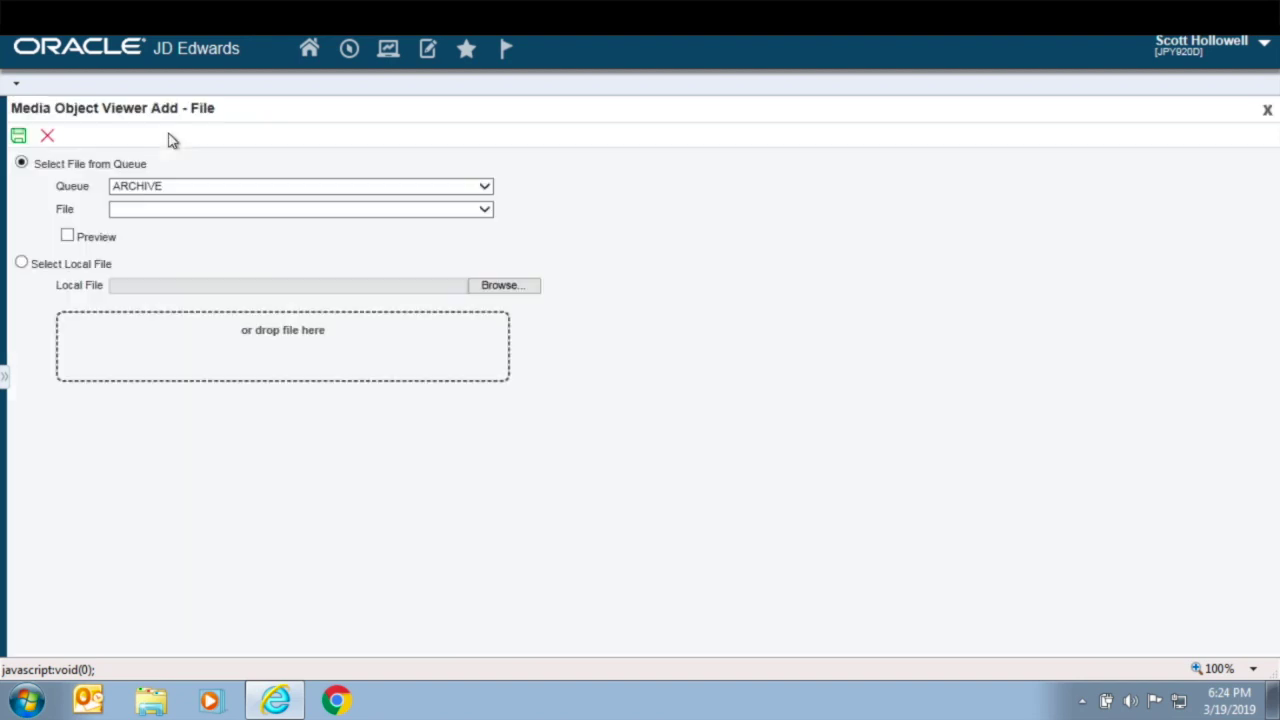
click(21, 264)
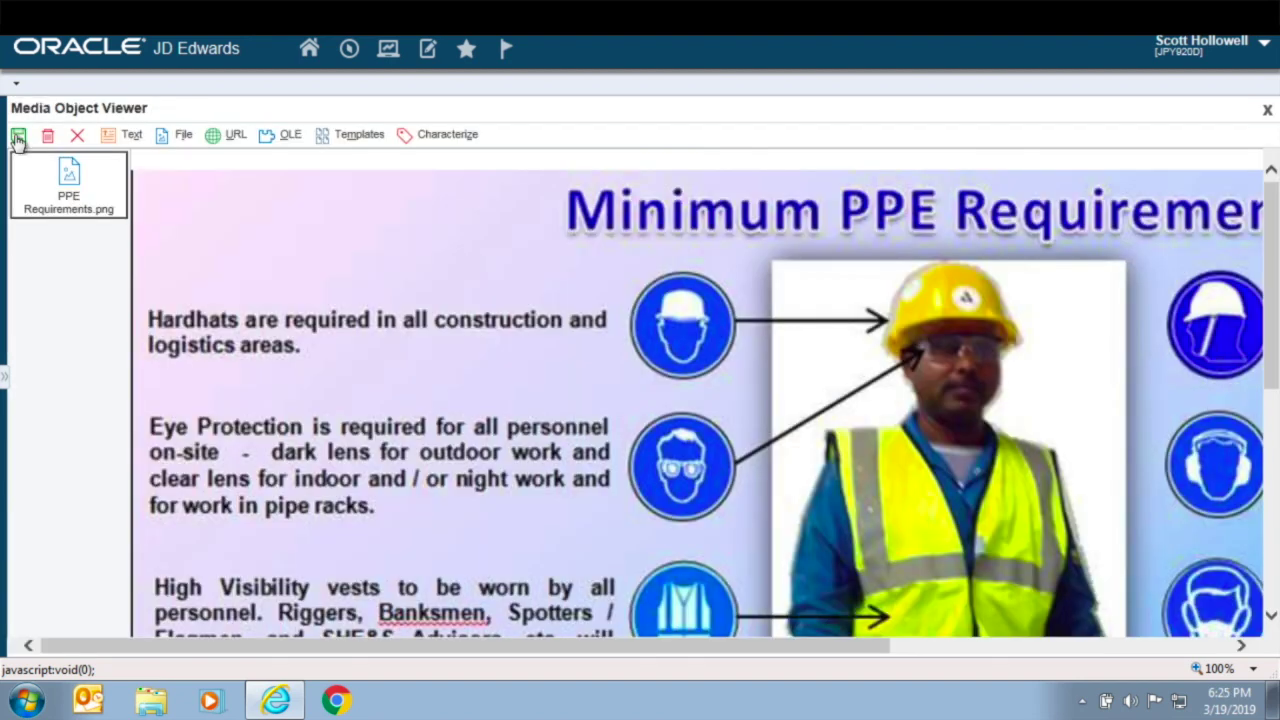